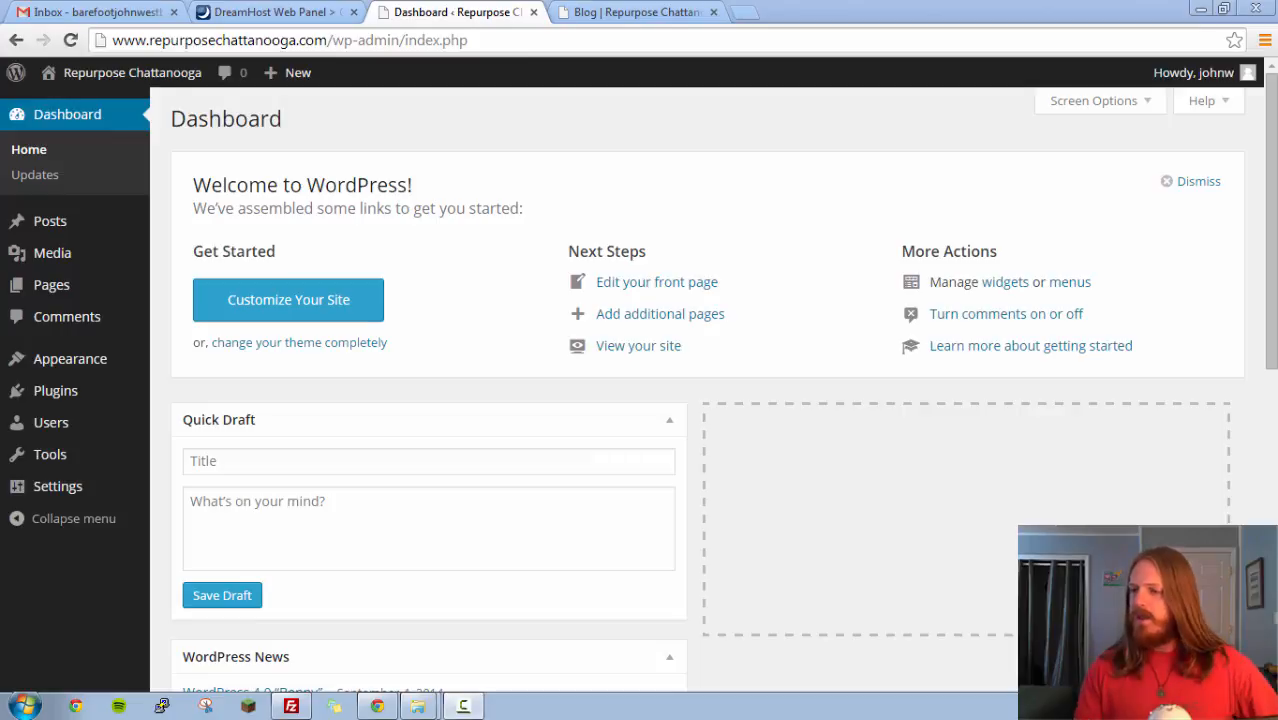
Step: Open the list of plugins installed on the Repurpose Chattanooga site
left_click(75, 400)
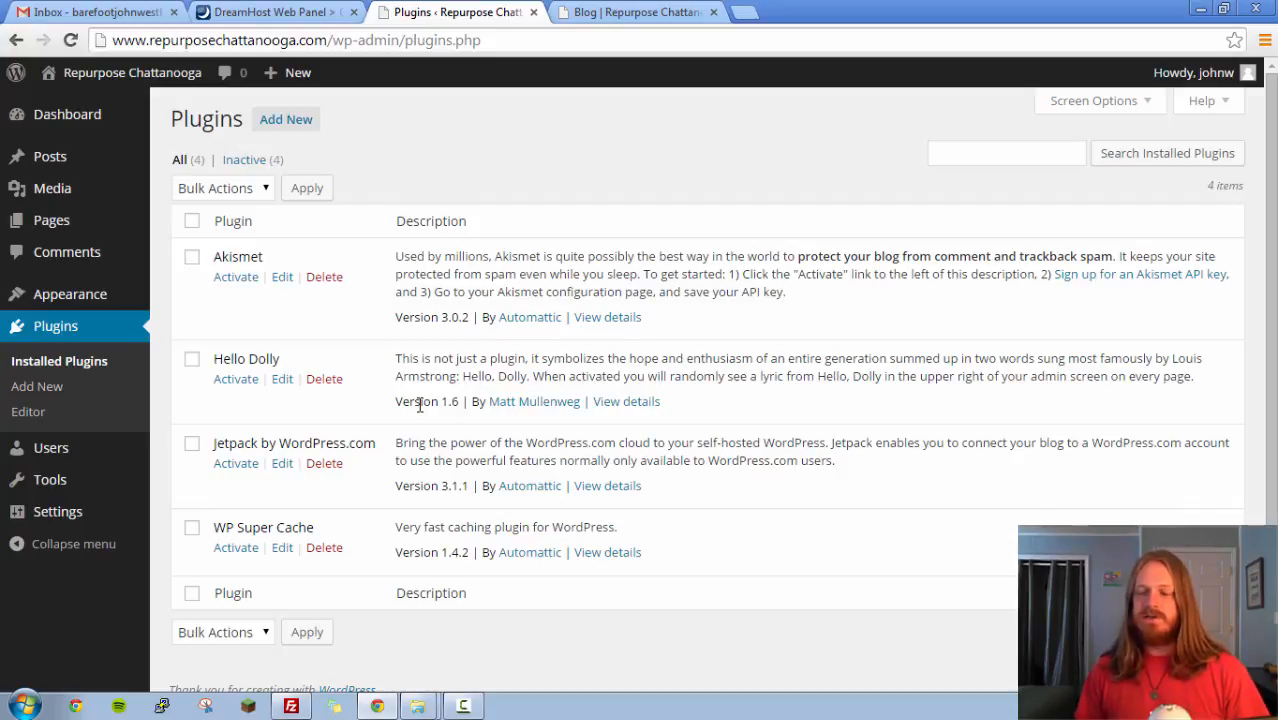
mouse_move(112, 515)
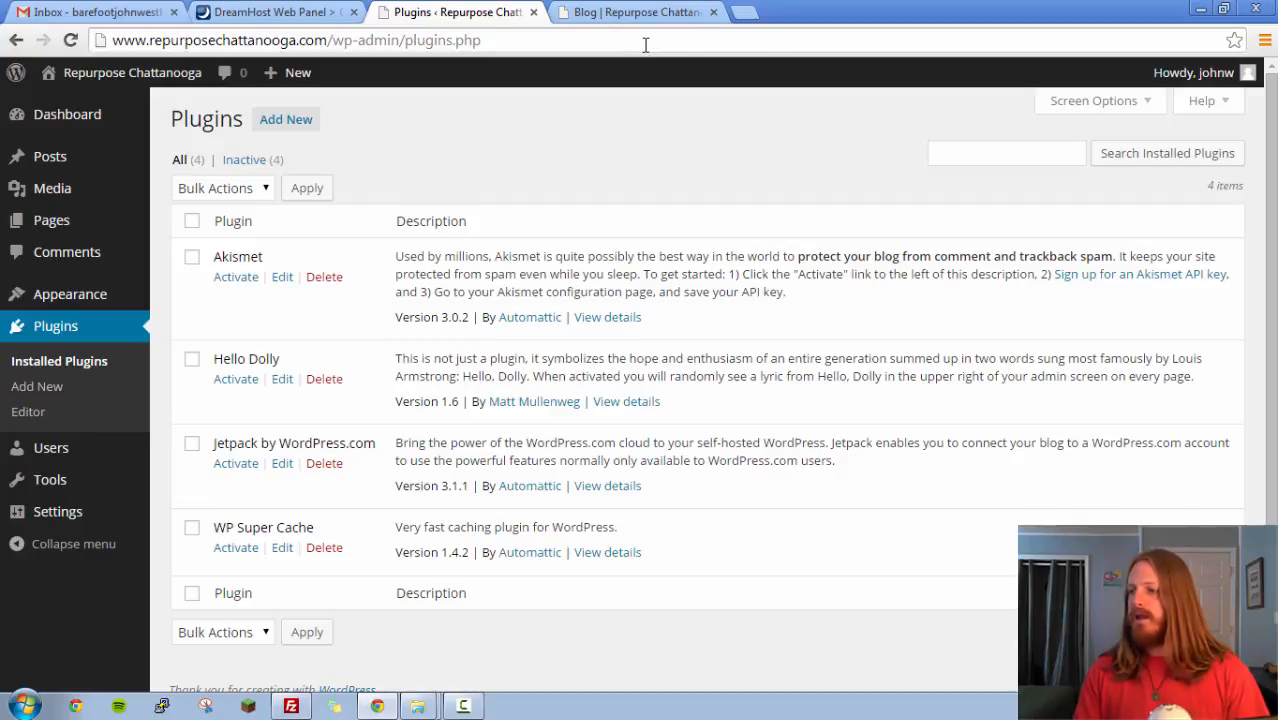
Step: Search the web for "wordpress getresponse plugin" in a new browser tab
left_click(746, 13)
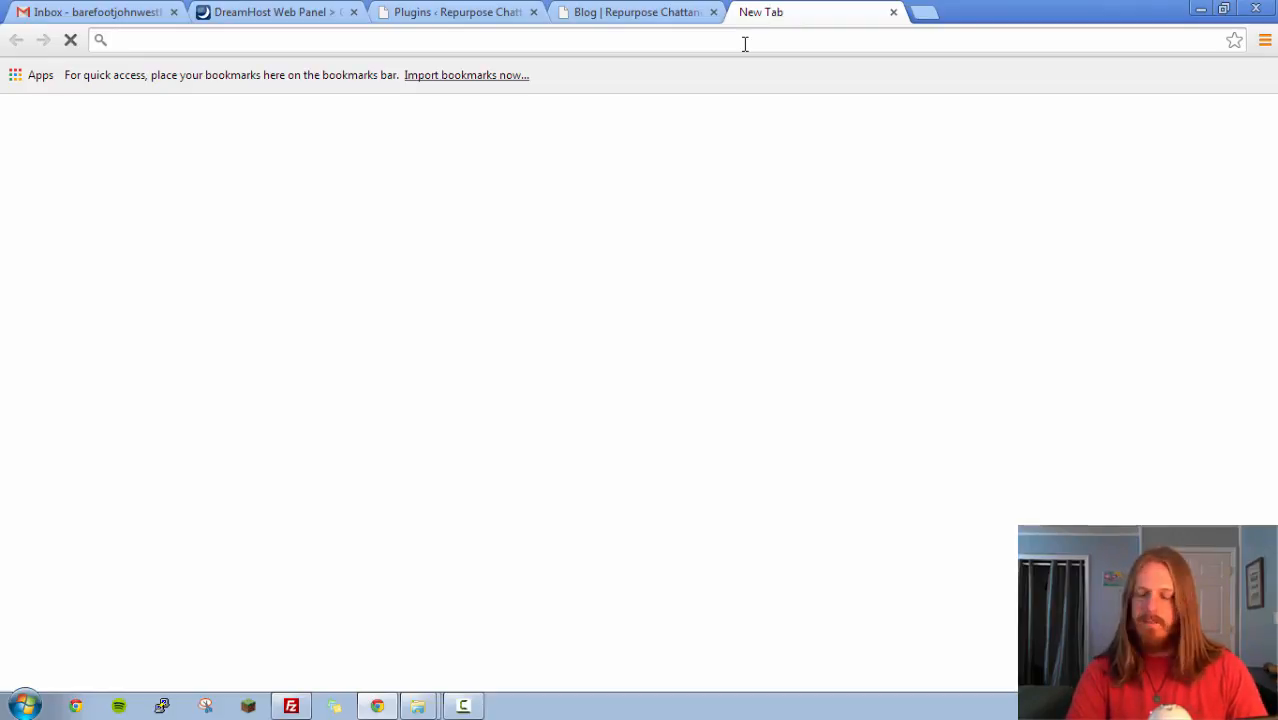
type("w")
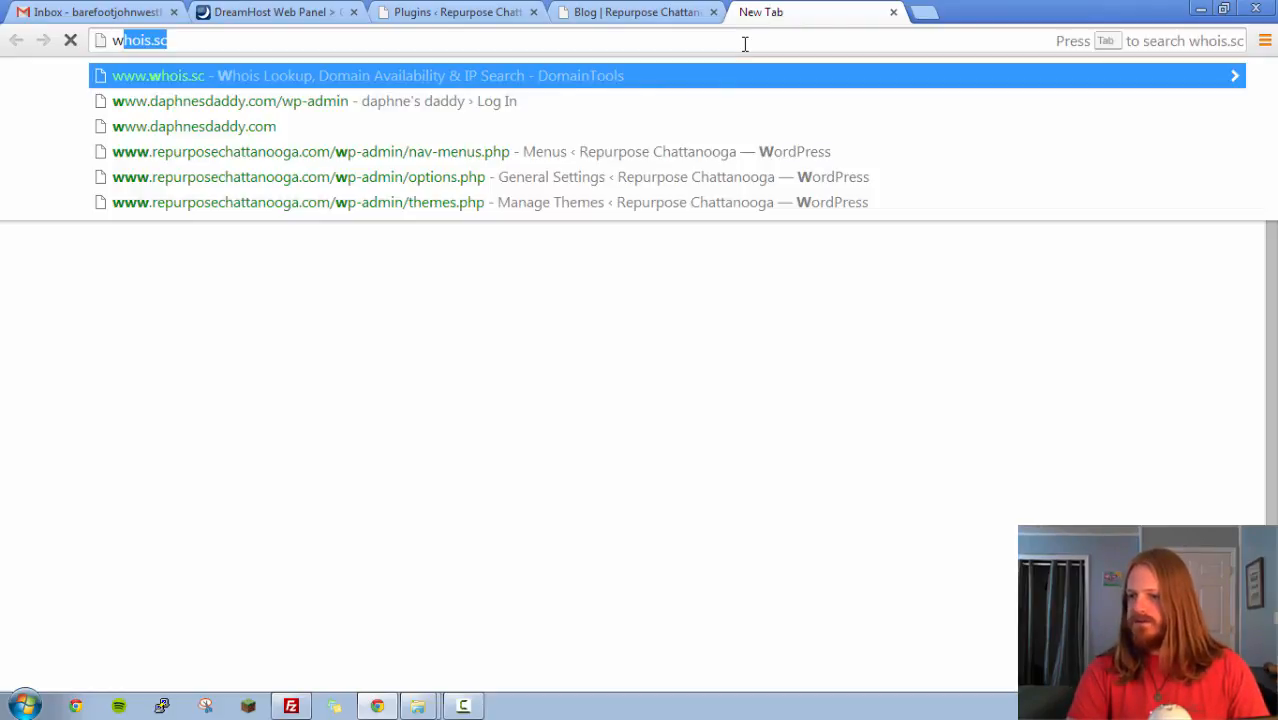
type("ordpress ")
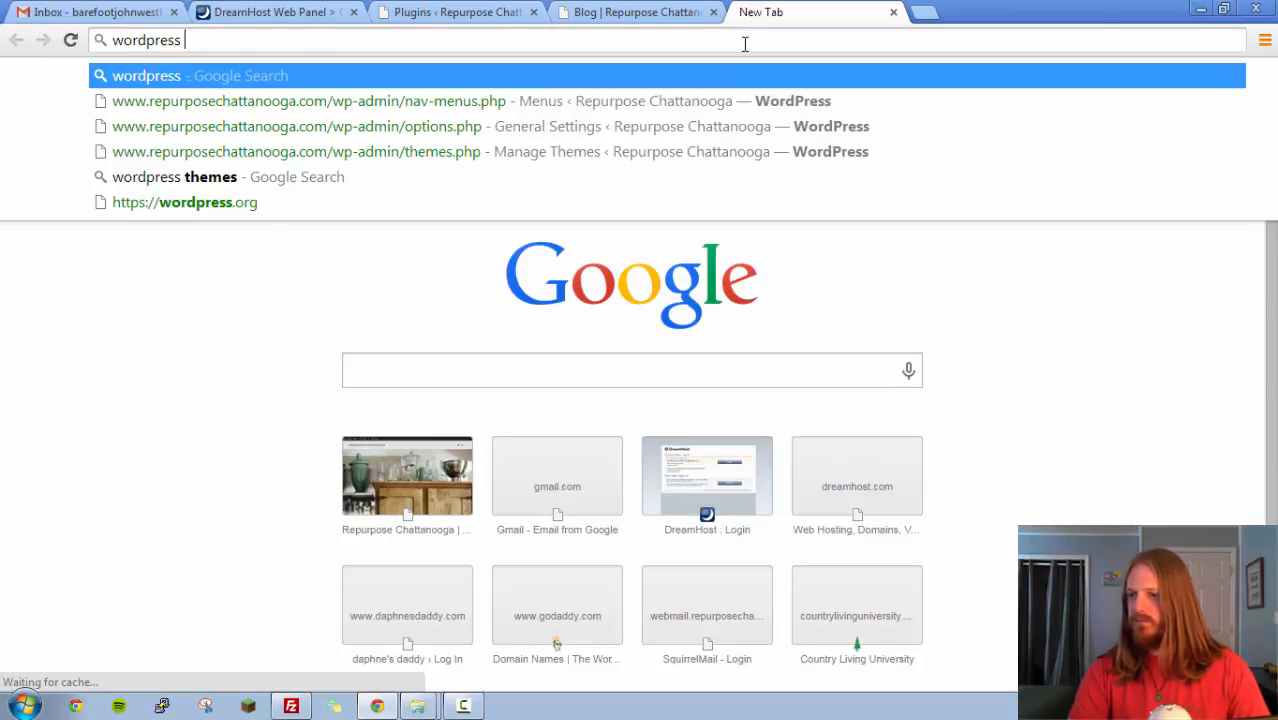
type("getresp")
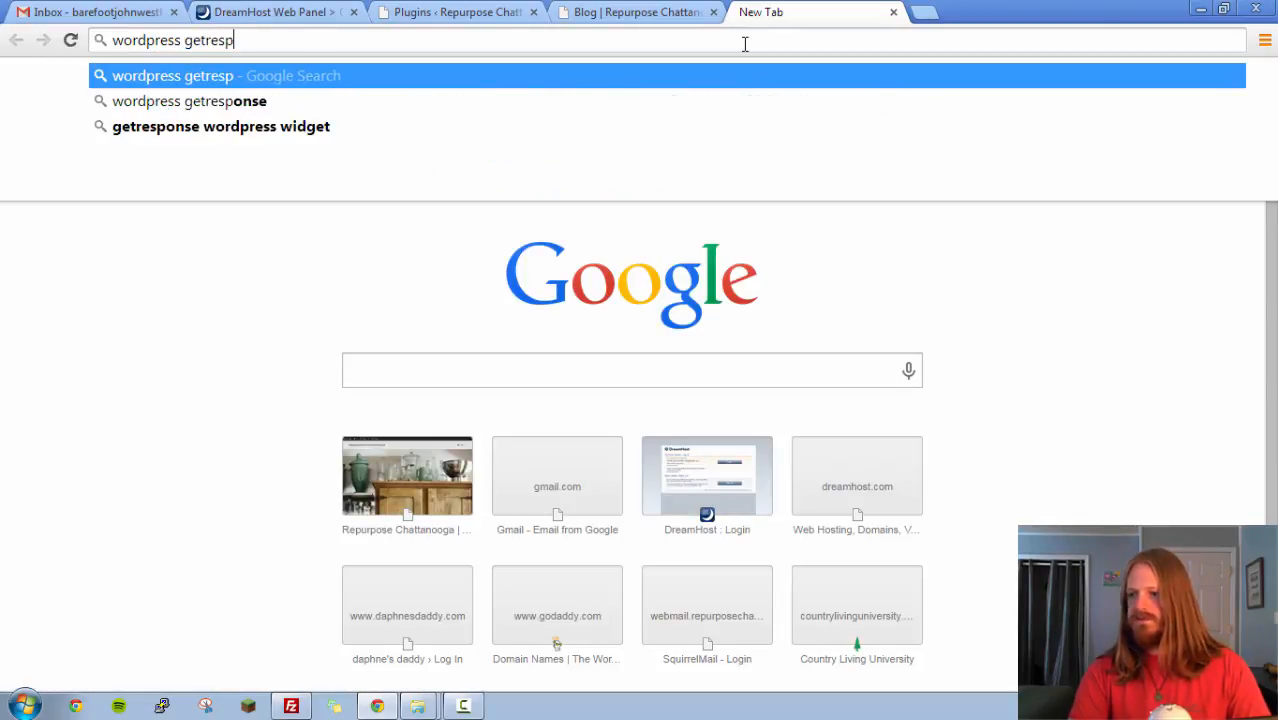
type("onse plugin")
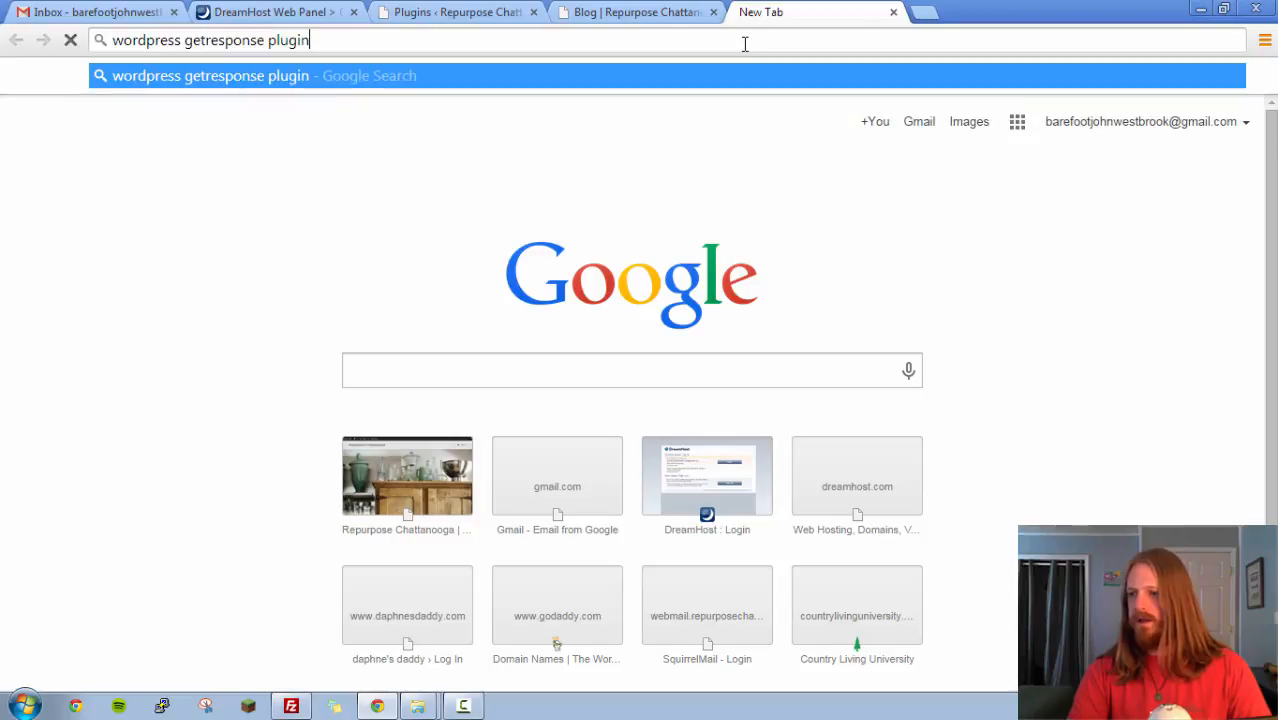
key("Return")
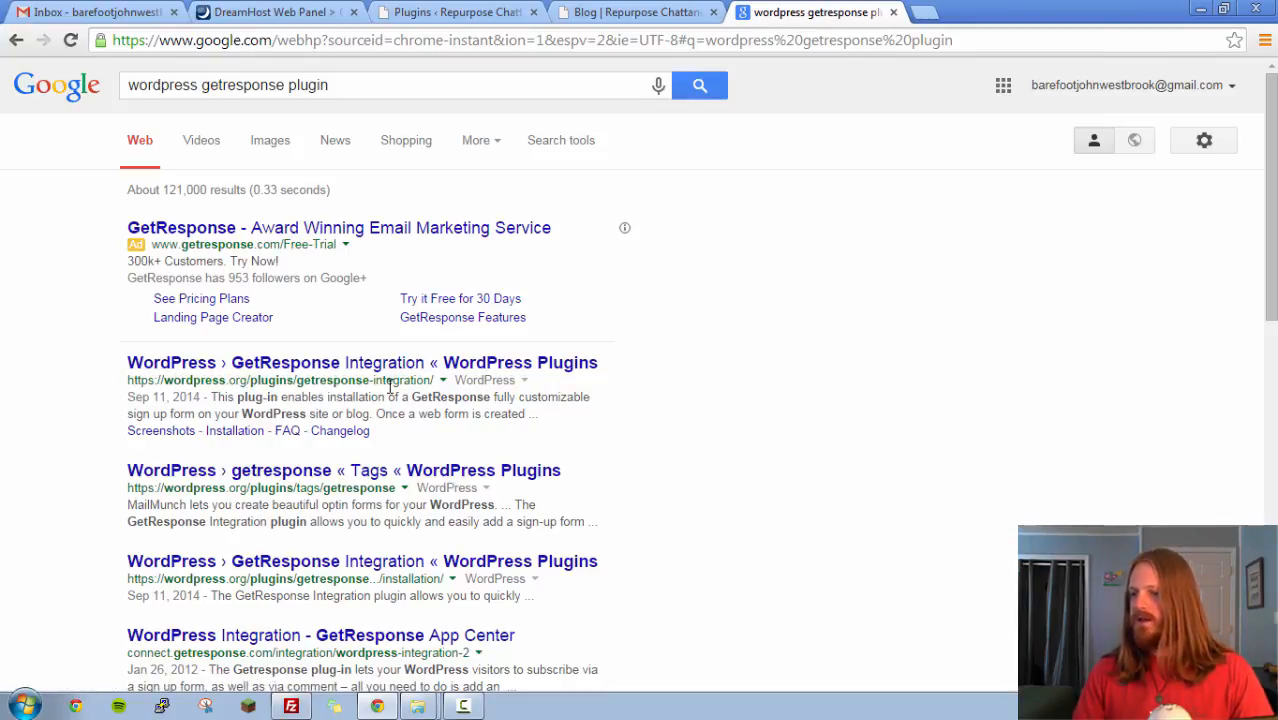
Step: Open the GetResponse Integration page in the WordPress plugin directory and download version 2.1.2 of the plugin
left_click(472, 365)
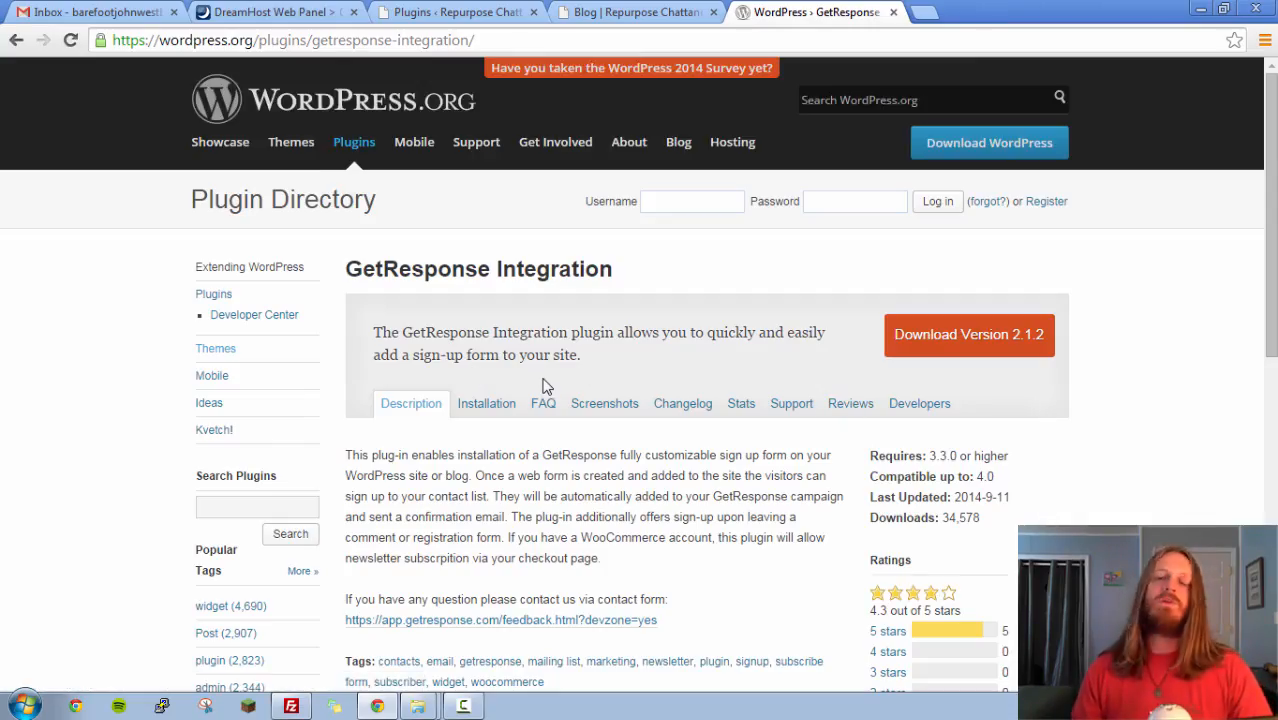
scroll(1000, 565, "down", 1)
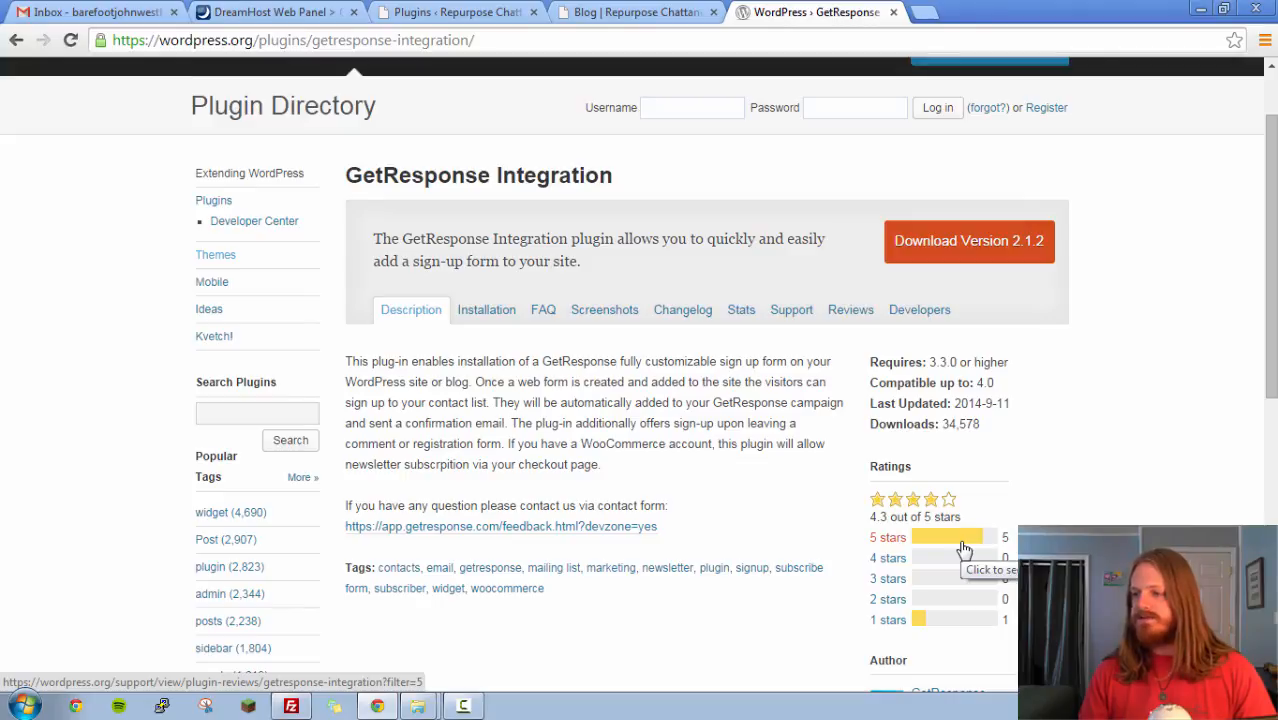
left_click(975, 242)
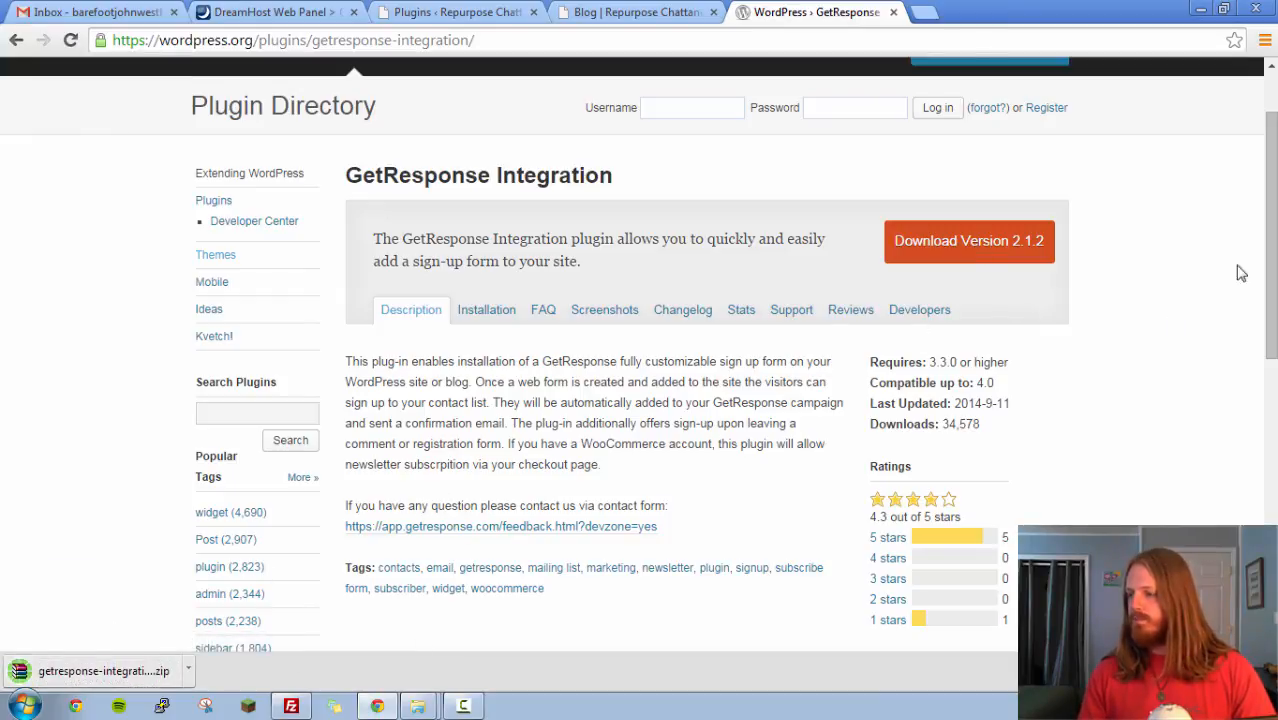
scroll(1272, 240, "up", 2)
scroll(1272, 240, "up", 1)
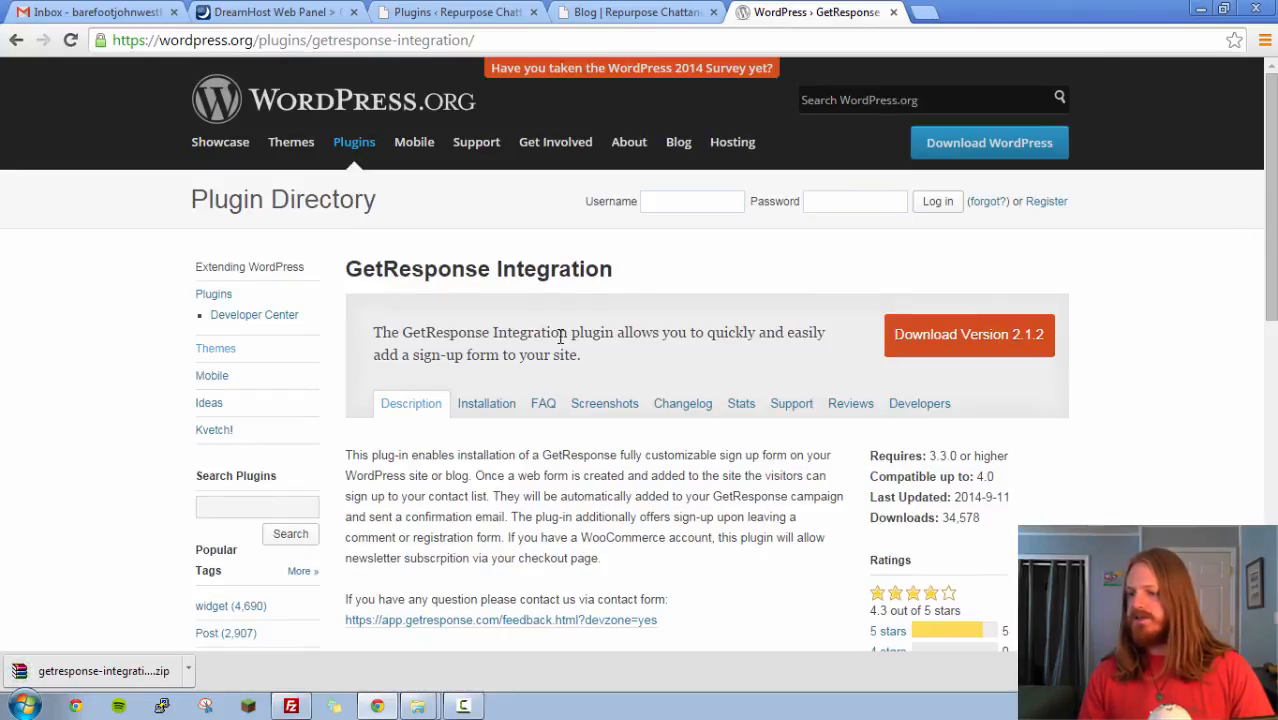
Step: Upload the downloaded GetResponse Integration 2.1.2 zip to the Repurpose Chattanooga site as a new plugin and install it
left_click(590, 12)
left_click(430, 14)
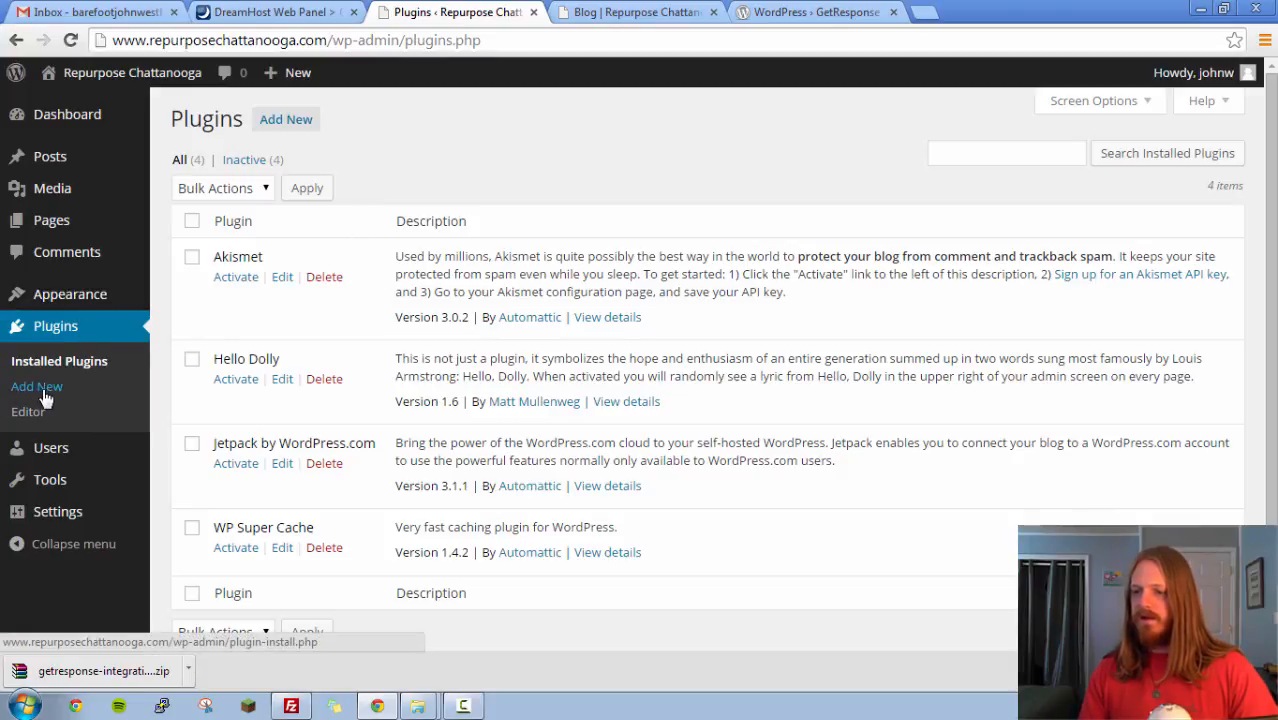
left_click(298, 125)
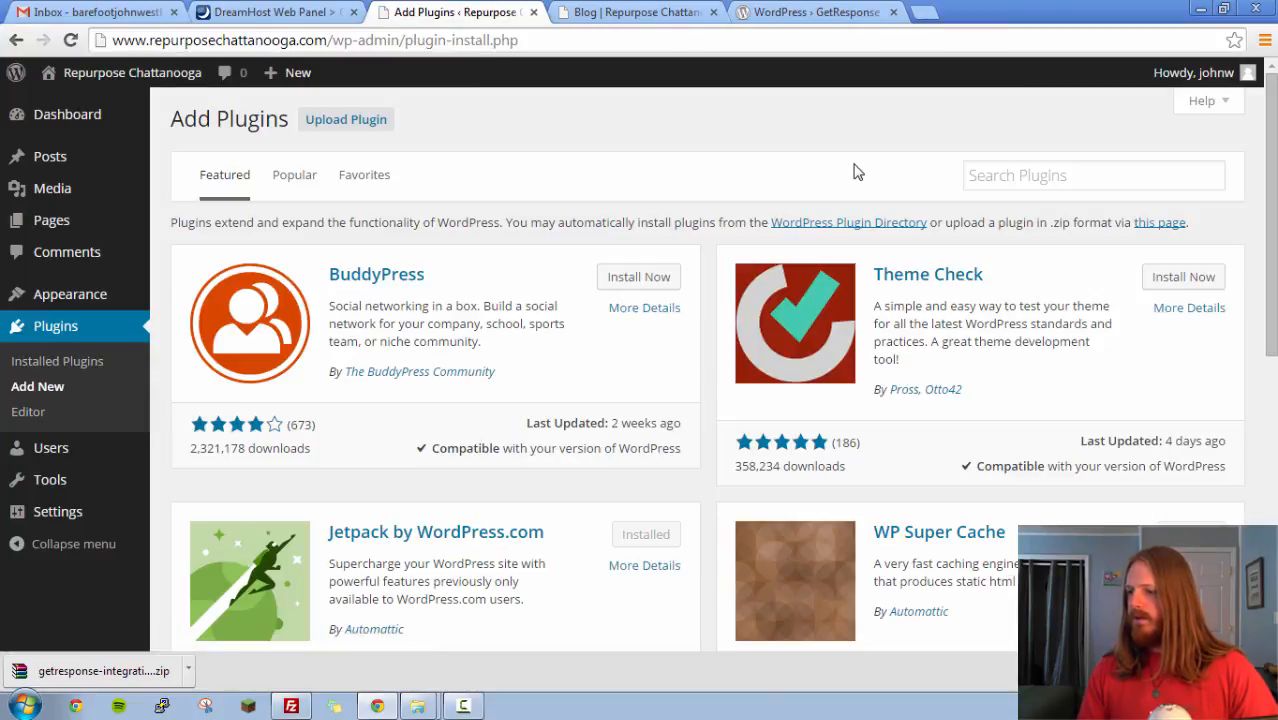
left_click(364, 132)
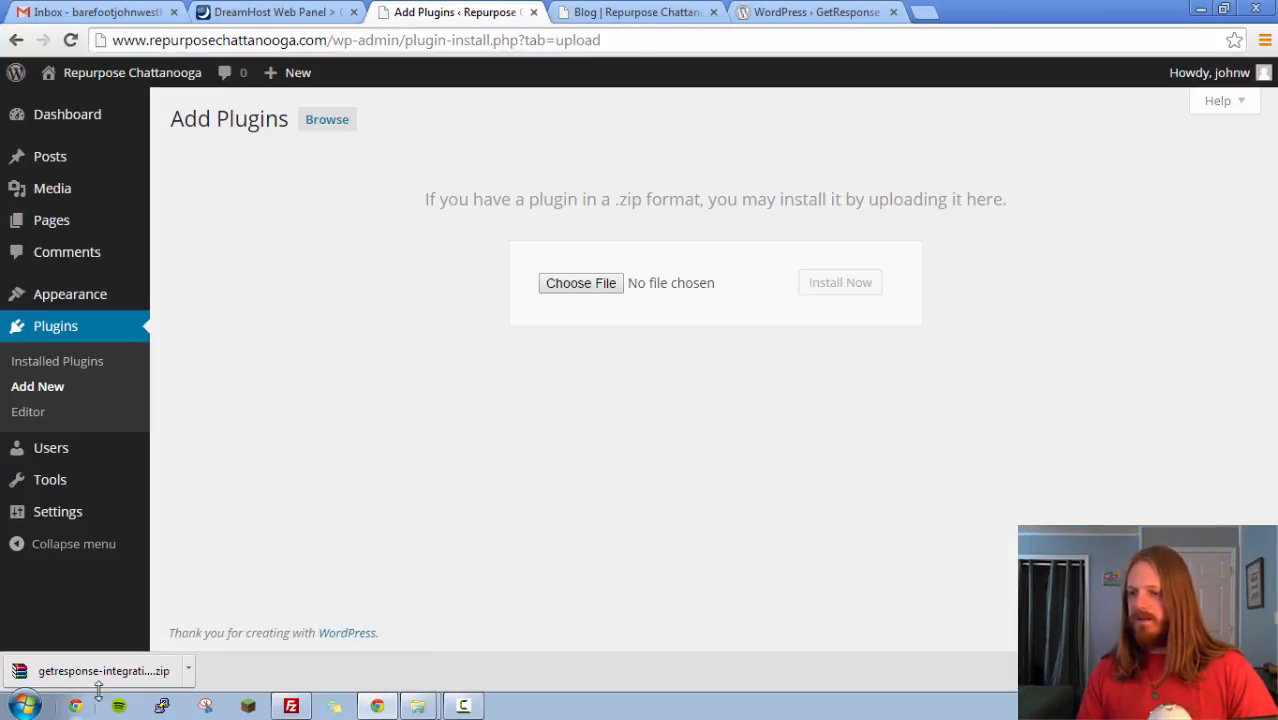
left_click_drag(98, 678, 598, 286)
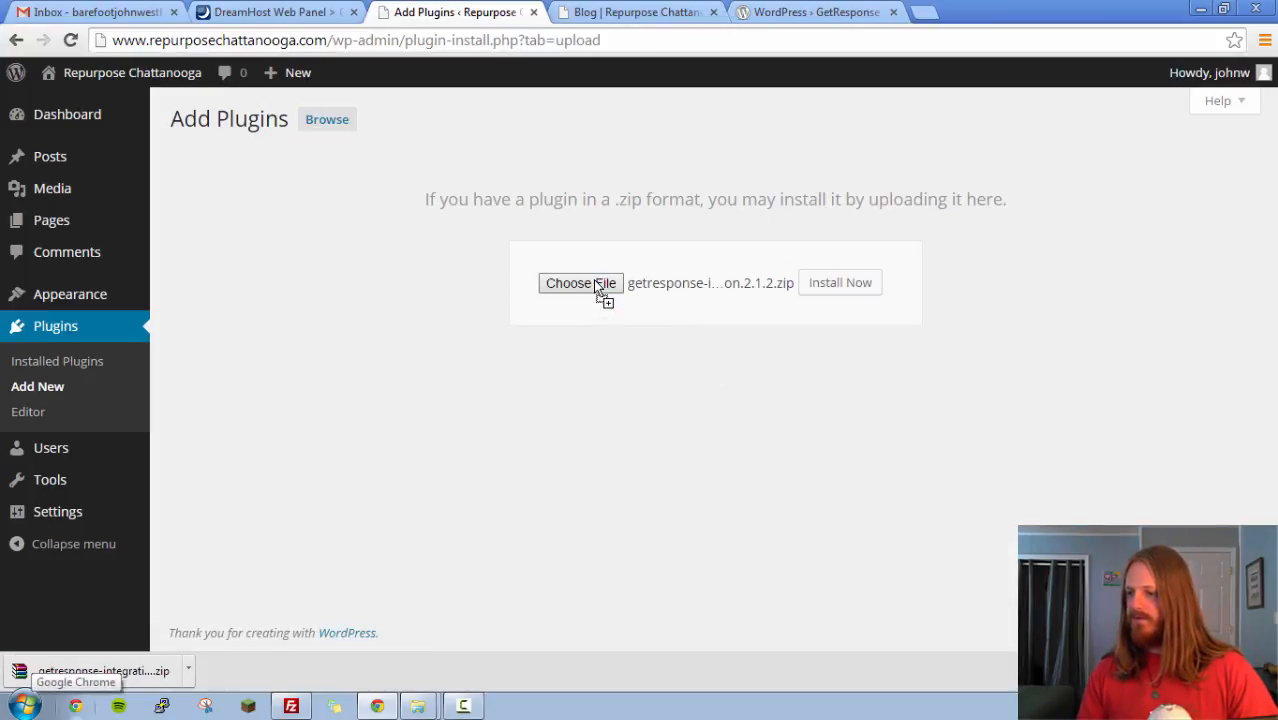
left_click(830, 284)
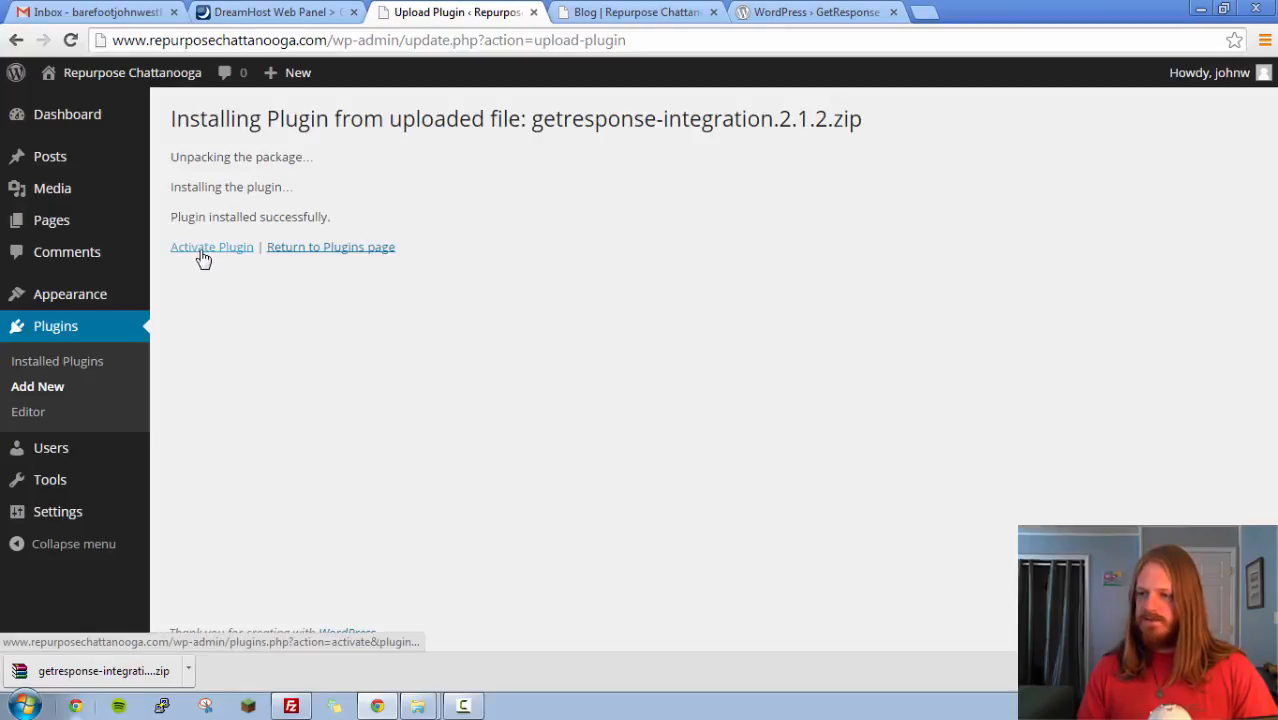
Step: Activate the WP Super Cache plugin from the site's list of installed plugins
left_click(71, 372)
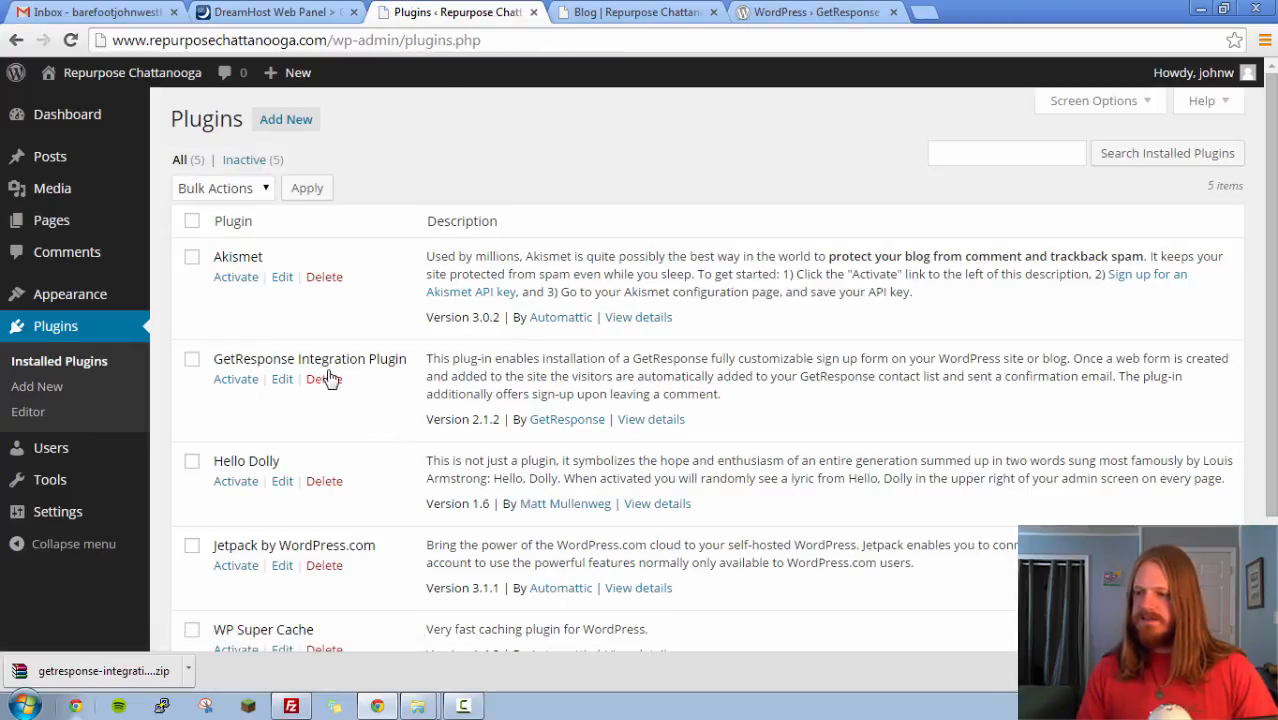
scroll(350, 402, "down", 3)
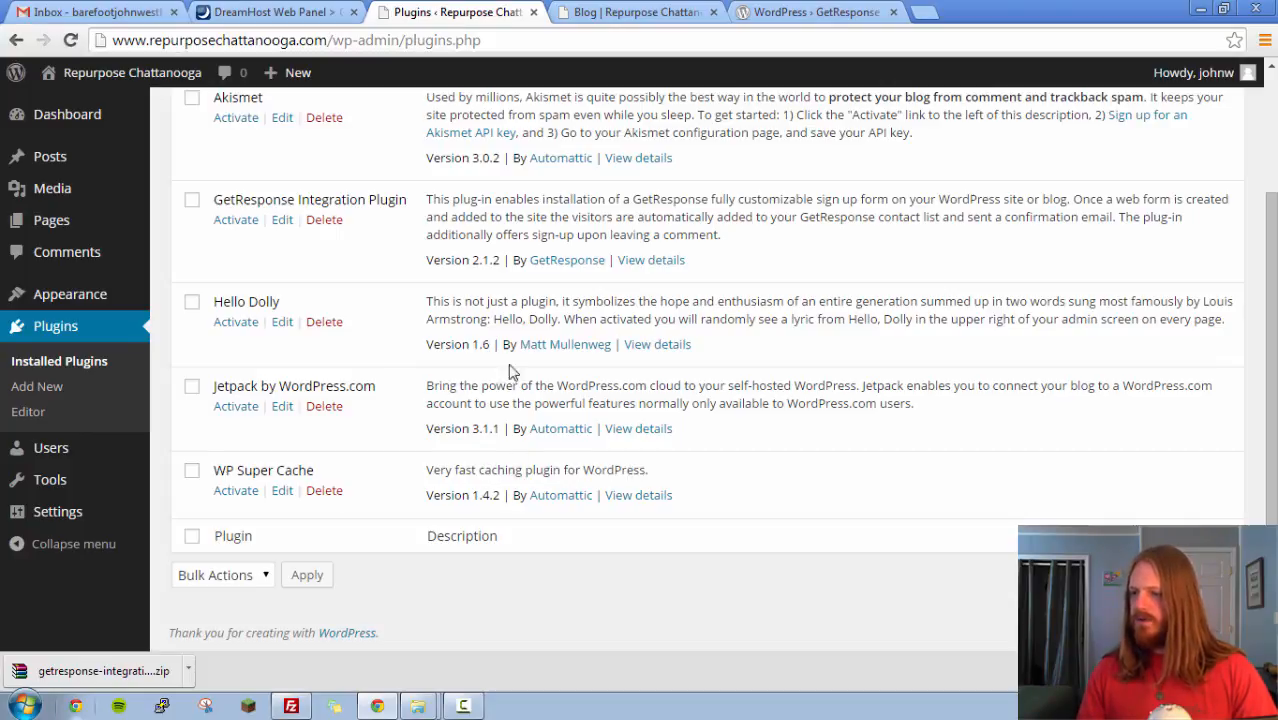
scroll(484, 338, "up", 1)
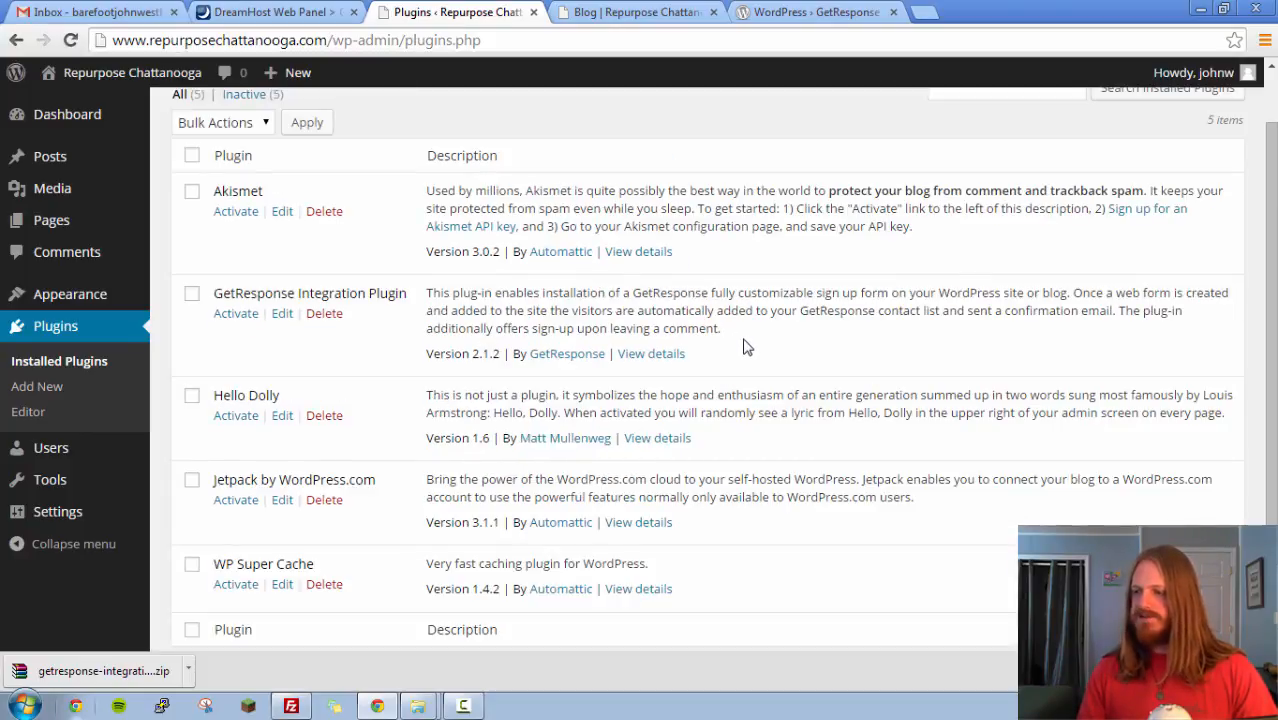
scroll(225, 580, "down", 1)
left_click(236, 490)
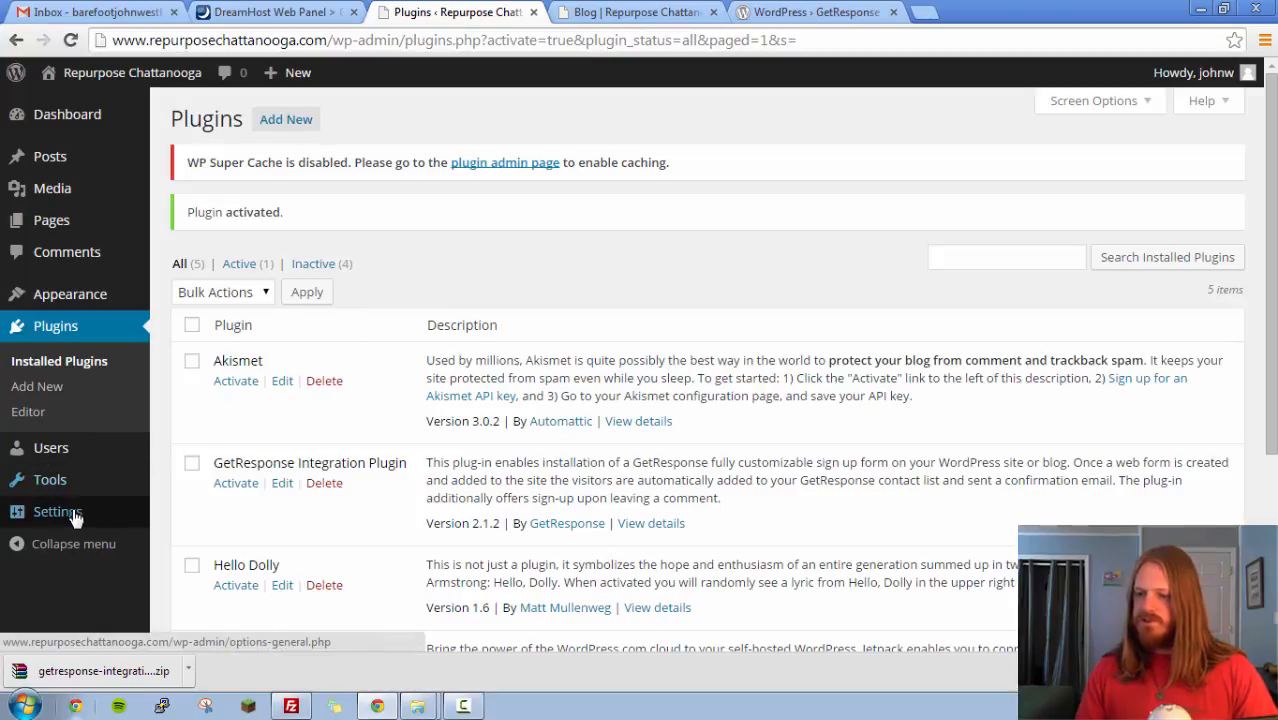
Step: Turn caching on in the WP Super Cache settings and update the status
mouse_move(75, 515)
scroll(75, 515, "down", 2)
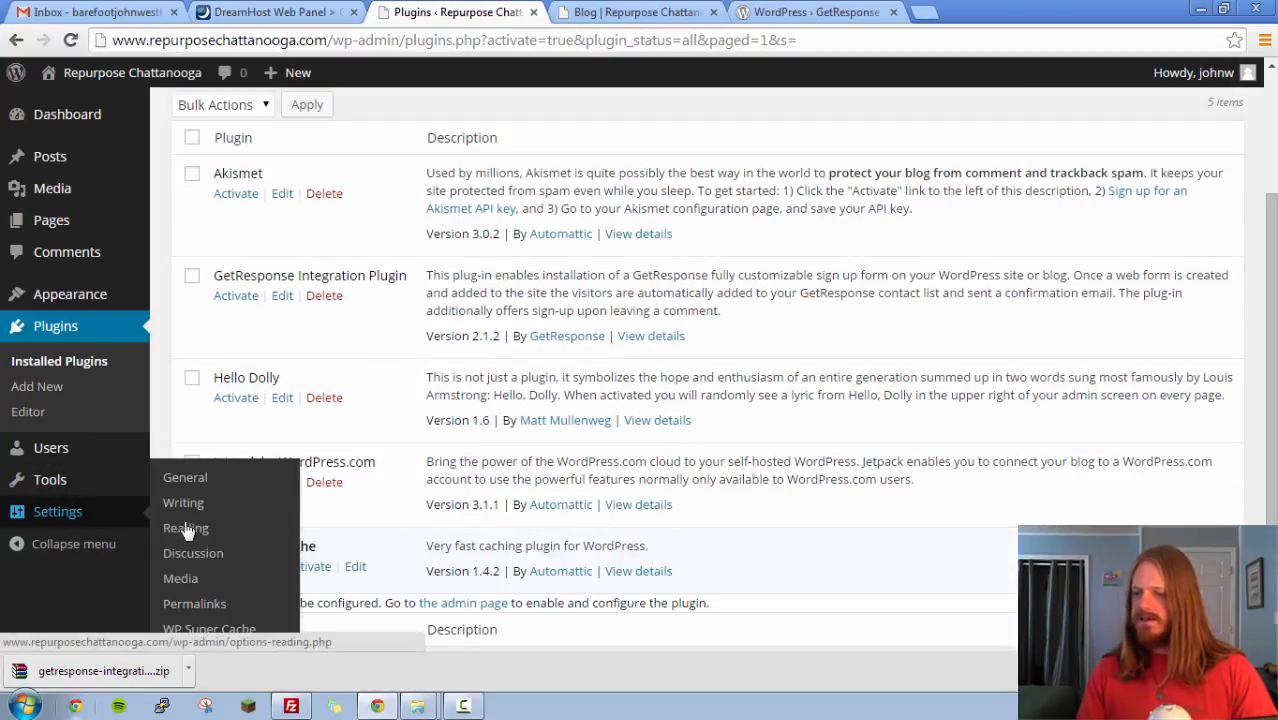
left_click(210, 630)
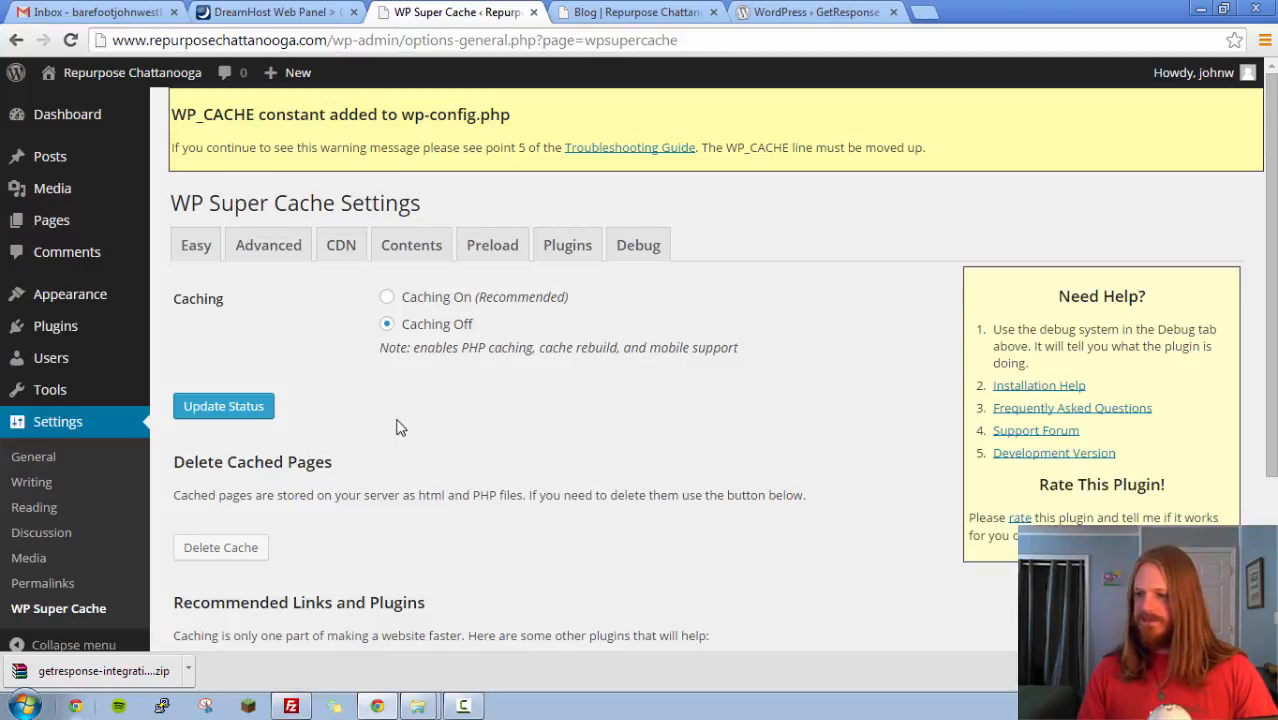
left_click(387, 297)
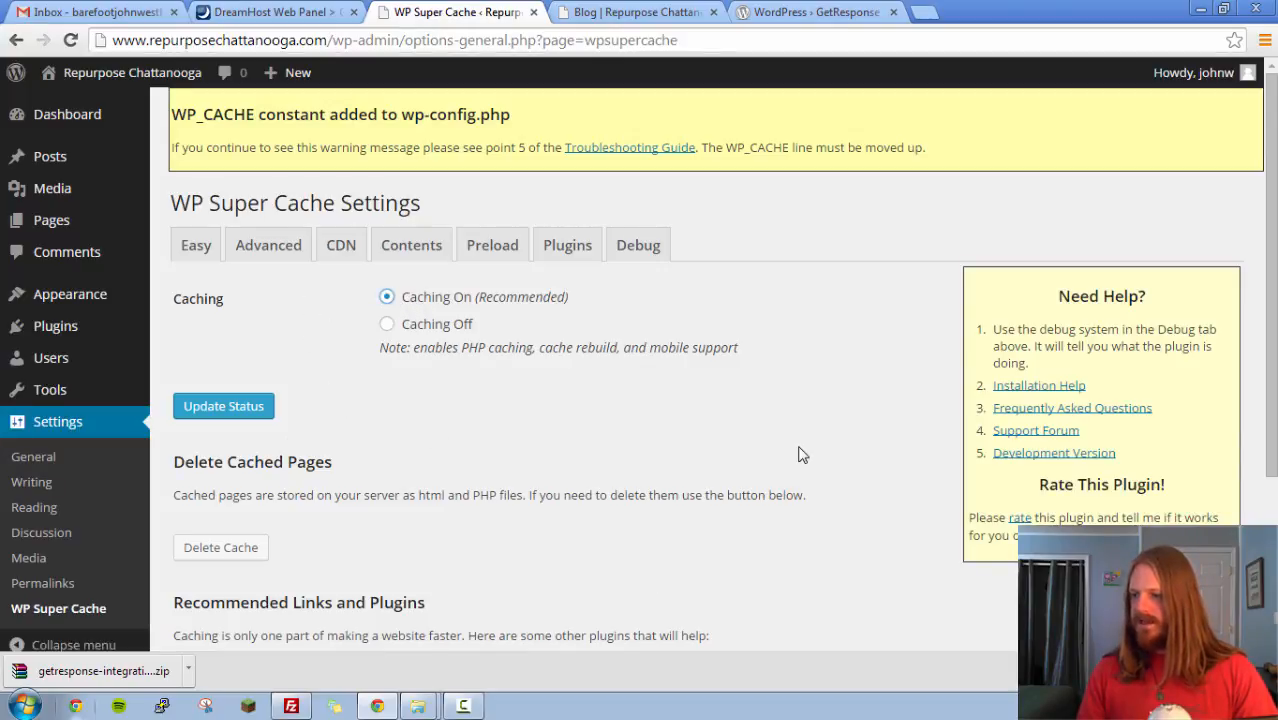
scroll(806, 456, "down", 3)
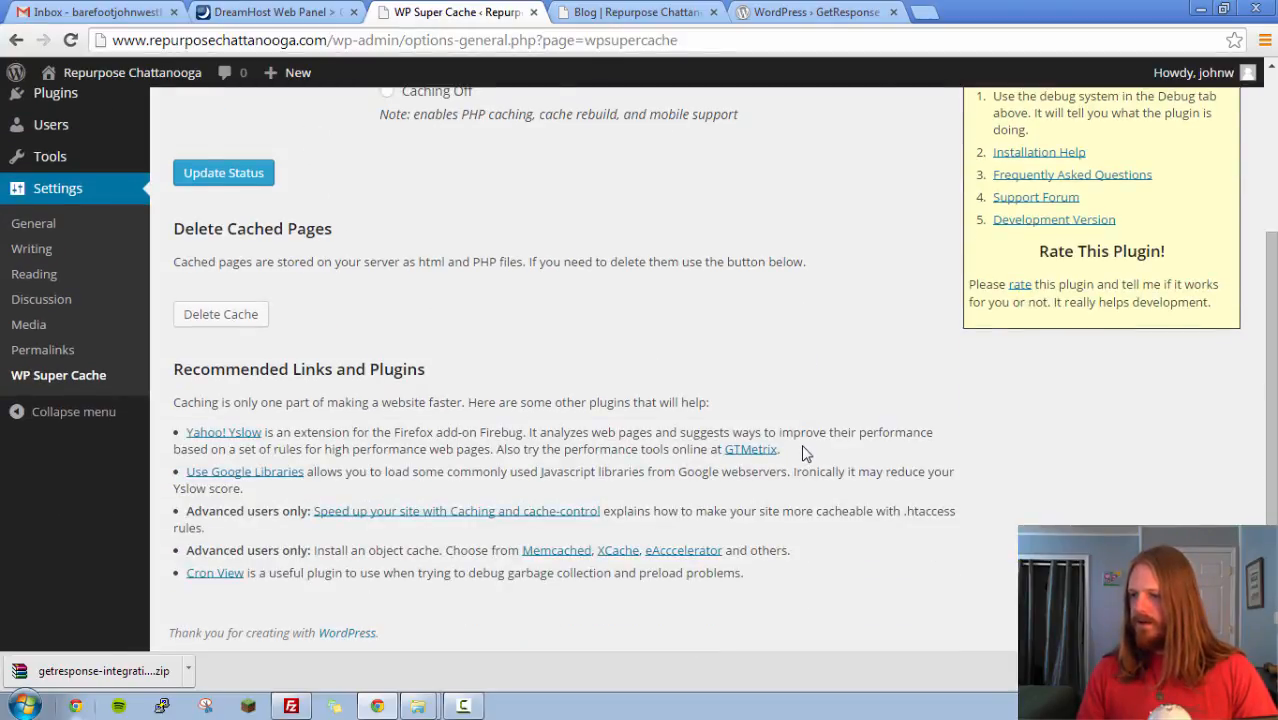
scroll(806, 455, "up", 3)
left_click(220, 410)
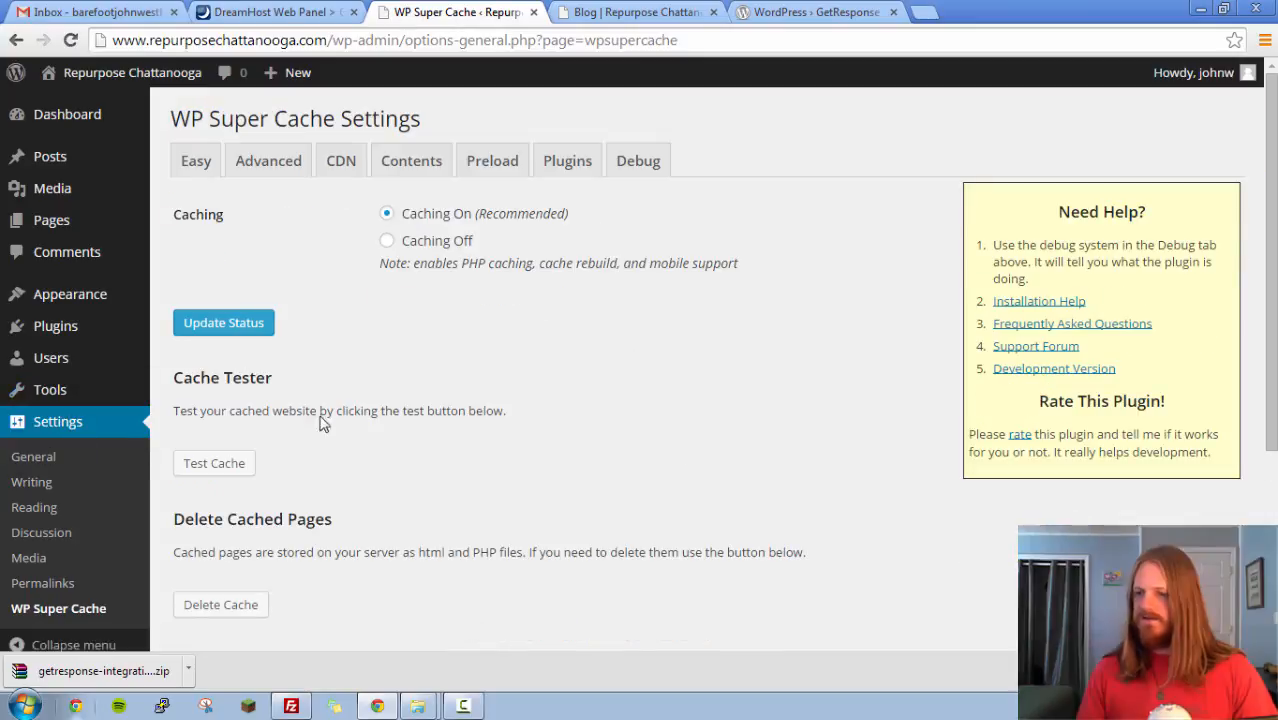
Step: Return to the installed plugins and activate the GetResponse Integration Plugin
mouse_move(30, 332)
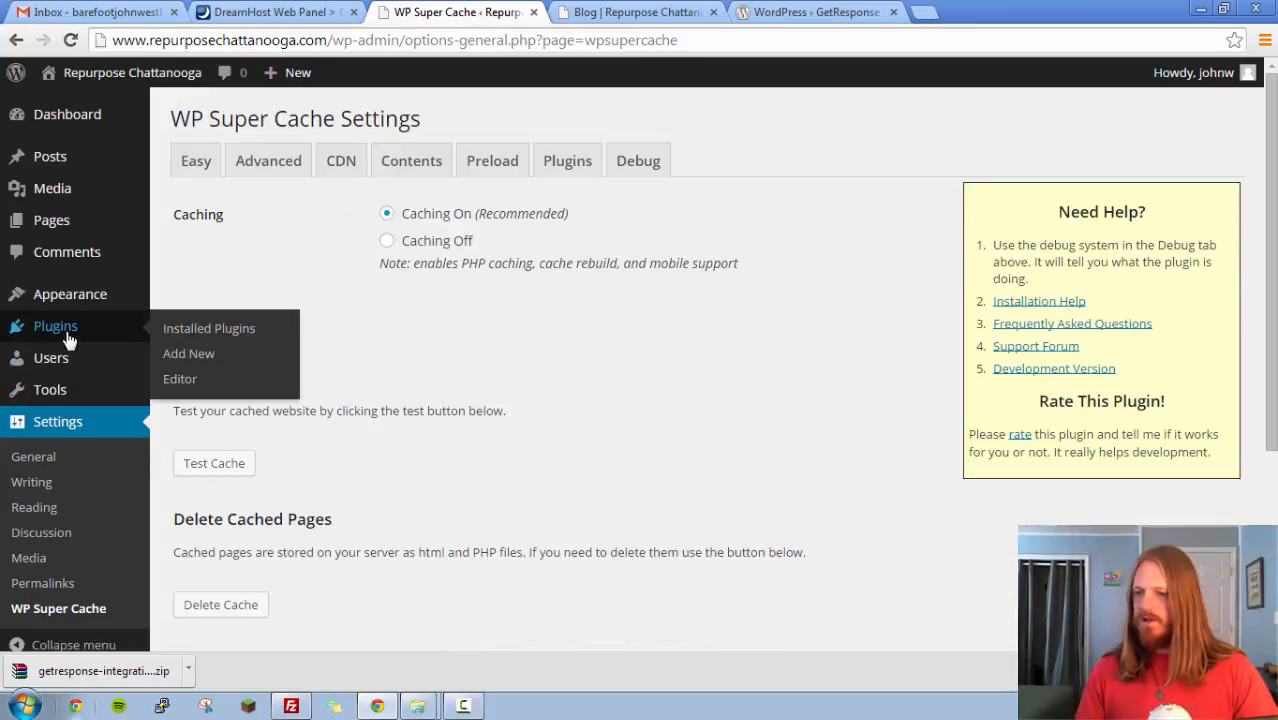
left_click(243, 338)
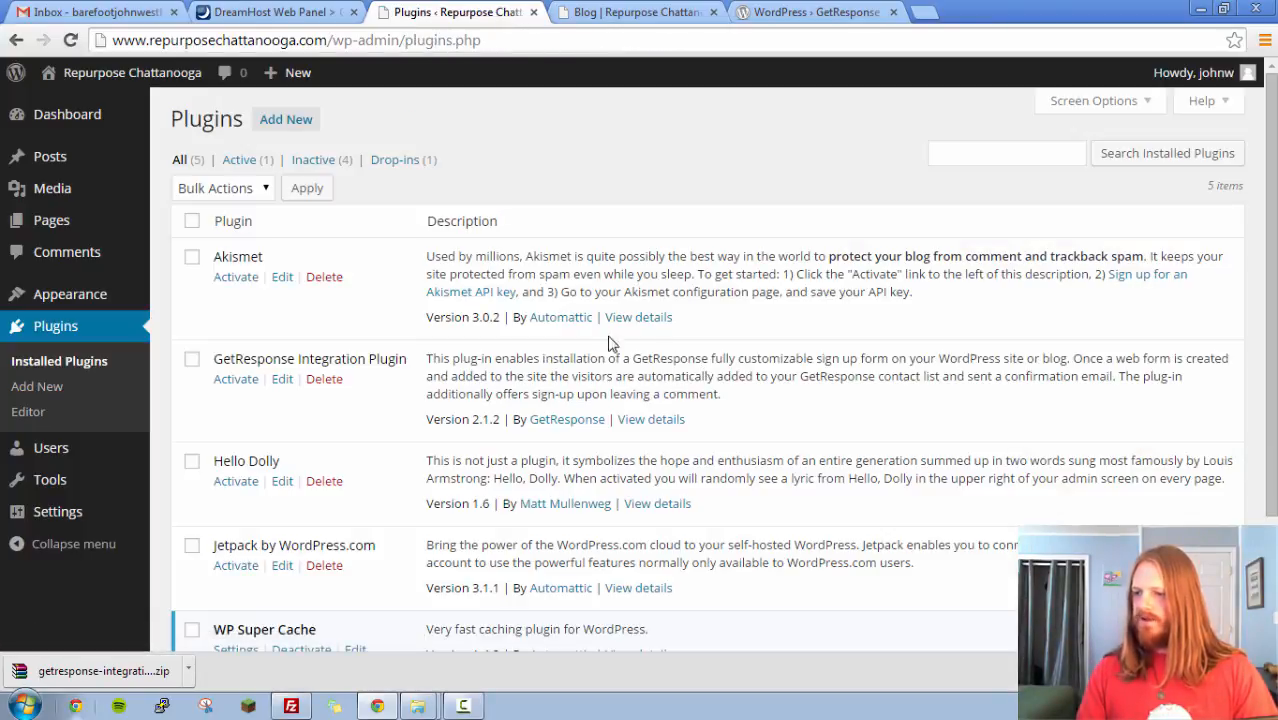
scroll(437, 319, "down", 1)
left_click(234, 286)
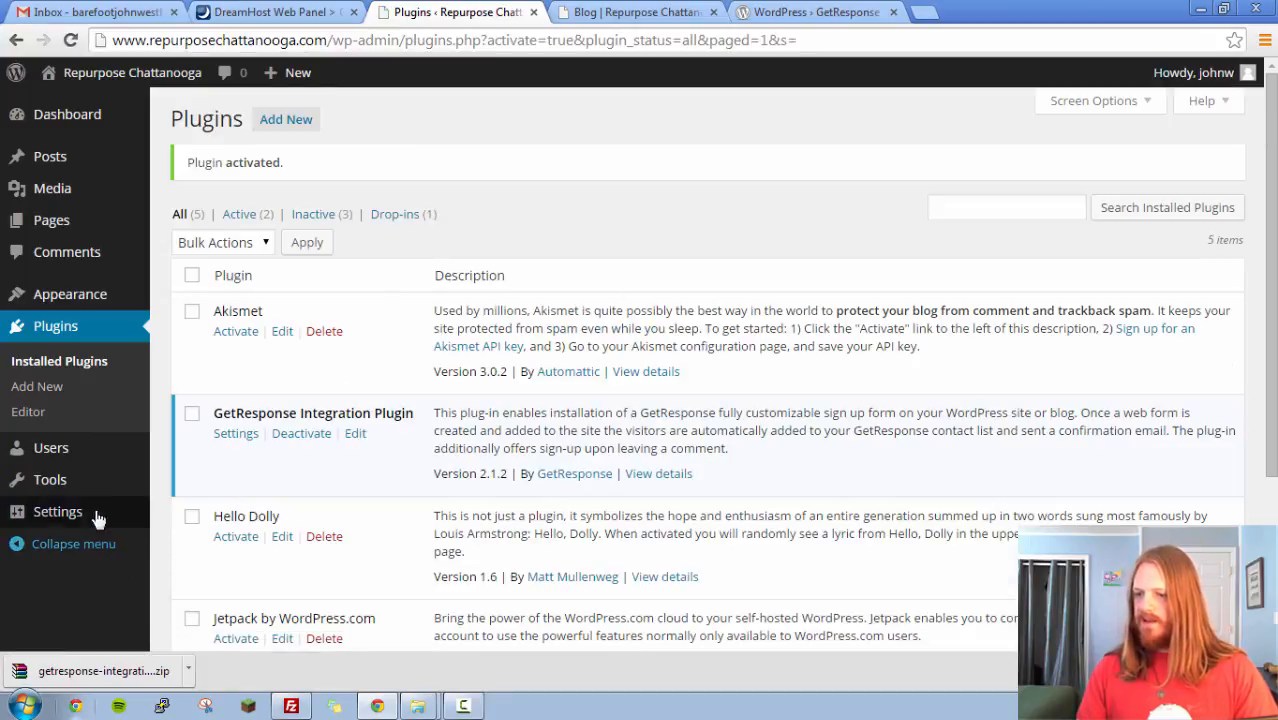
Step: Open the GetResponse plugin settings and place the cursor in the empty API key field
mouse_move(98, 513)
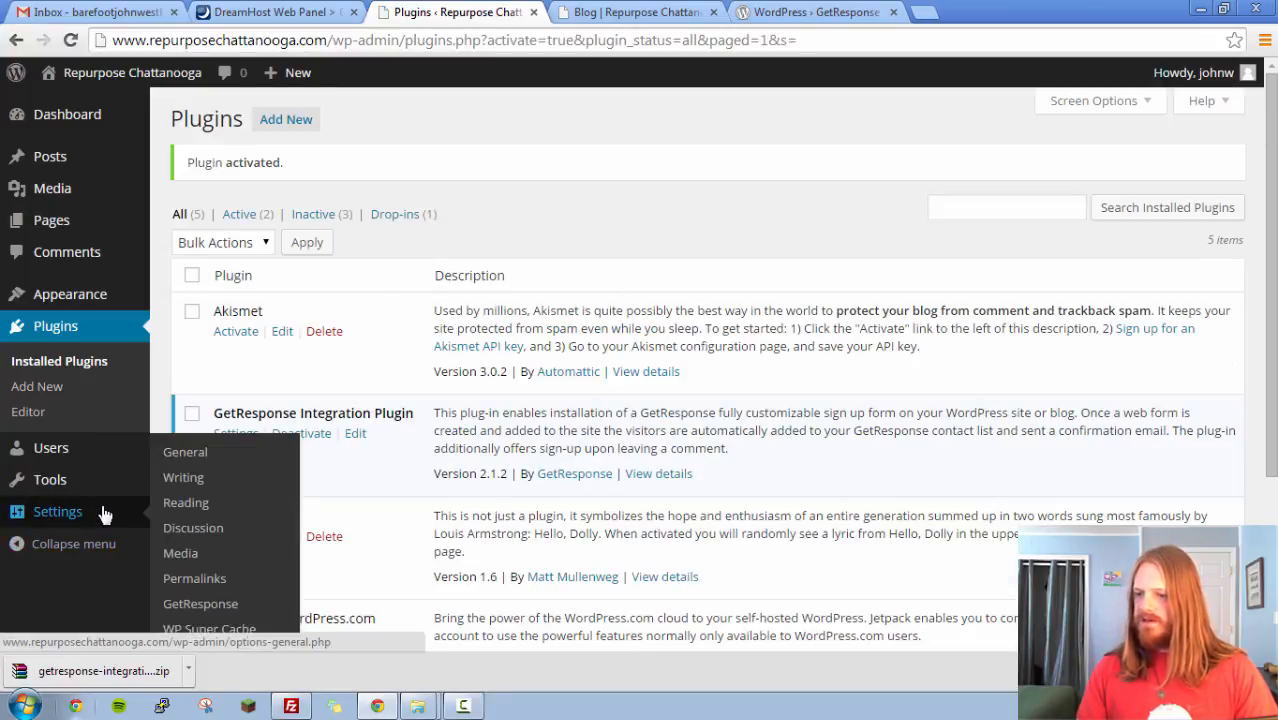
left_click(209, 610)
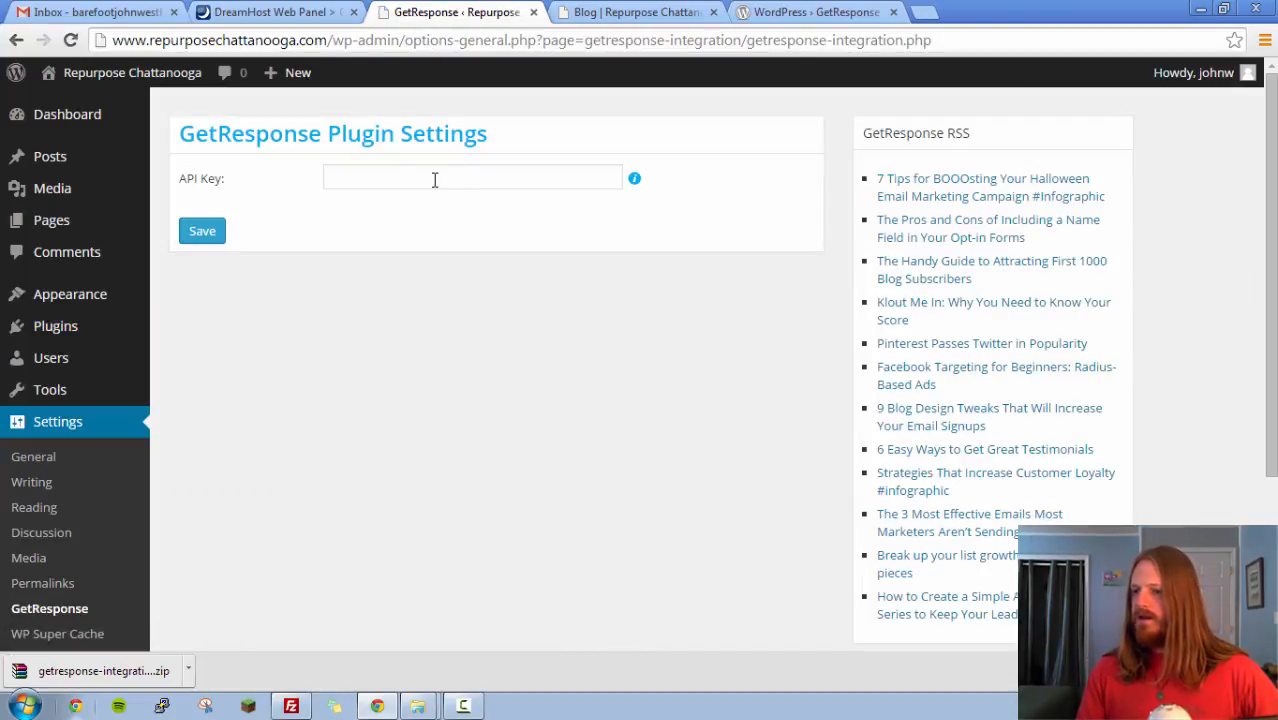
left_click(434, 179)
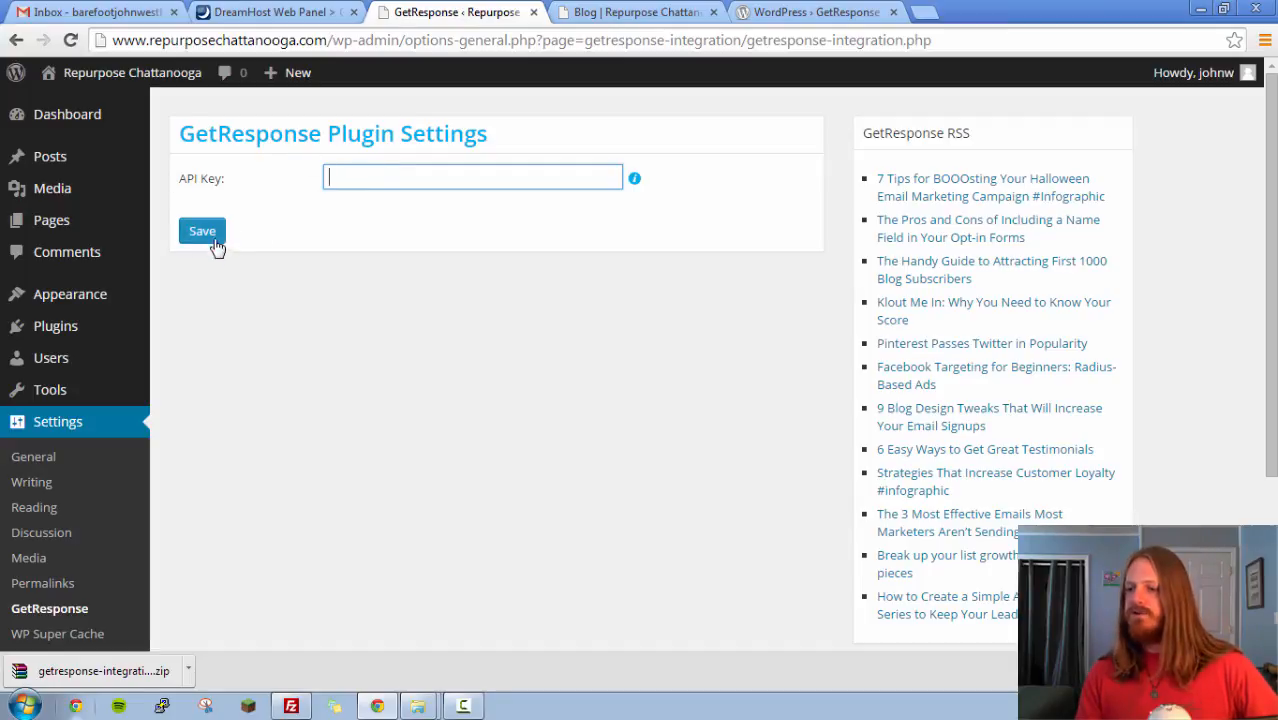
Step: Leave the GetResponse settings and open the page for adding new plugins to the site
mouse_move(72, 288)
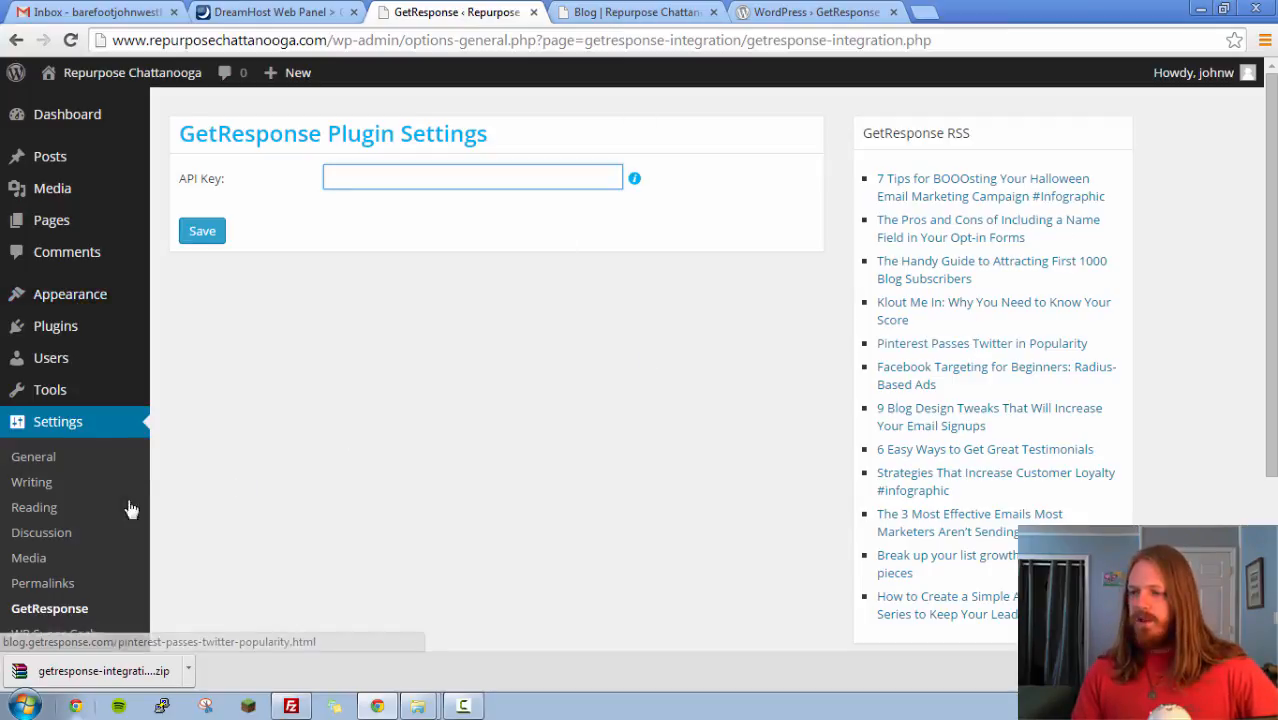
left_click(60, 338)
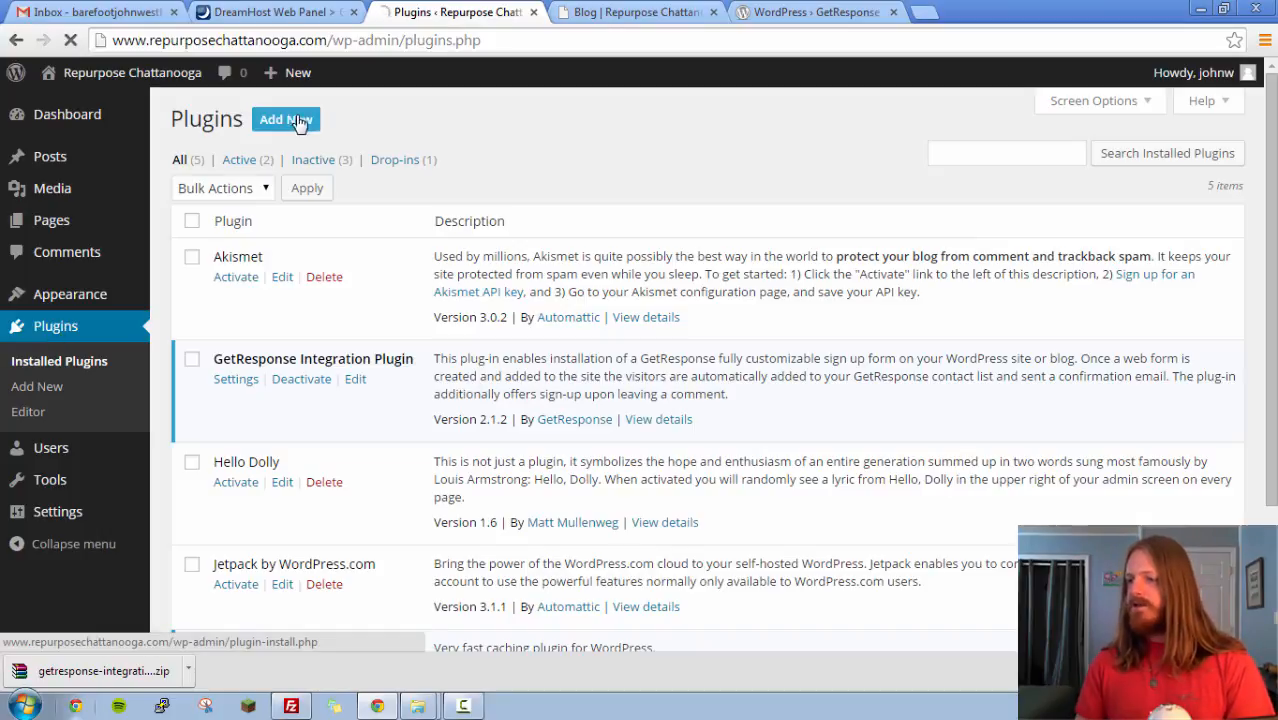
left_click(301, 128)
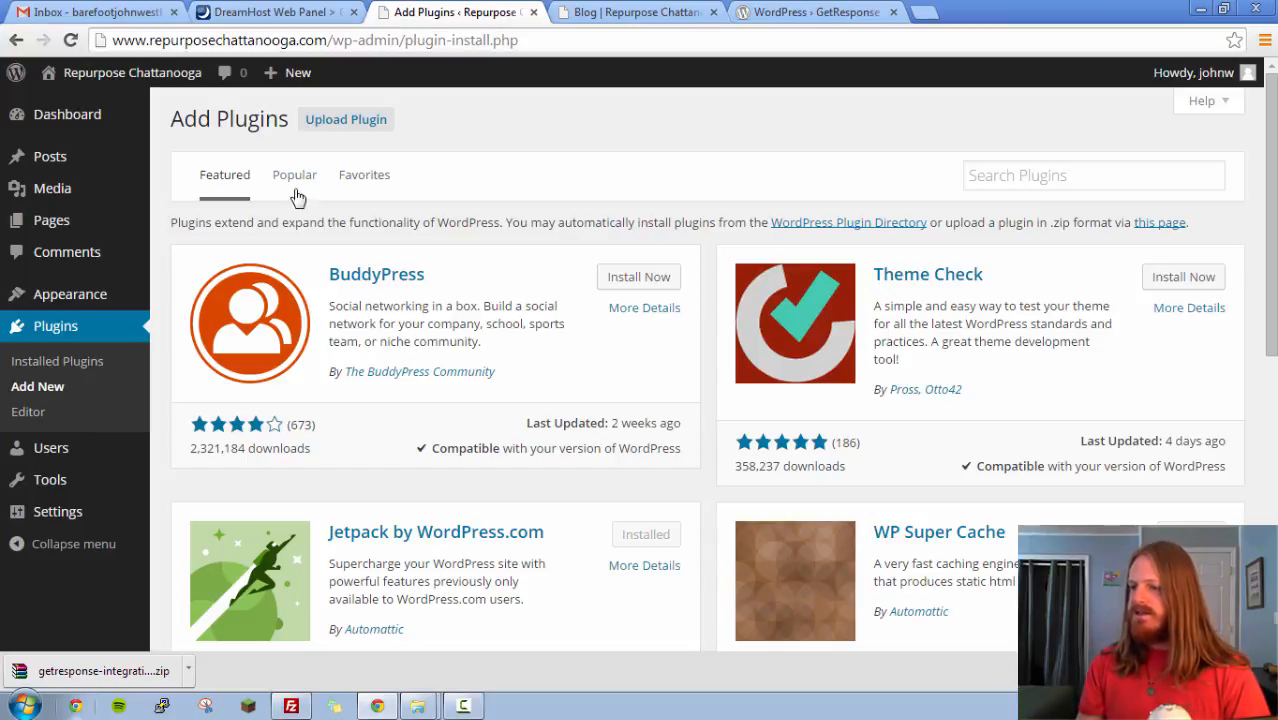
Step: Look through the featured plugins, including Jetpack, WP Super Cache, bbPress and Tumblr Importer
scroll(725, 268, "down", 3)
scroll(722, 266, "down", 2)
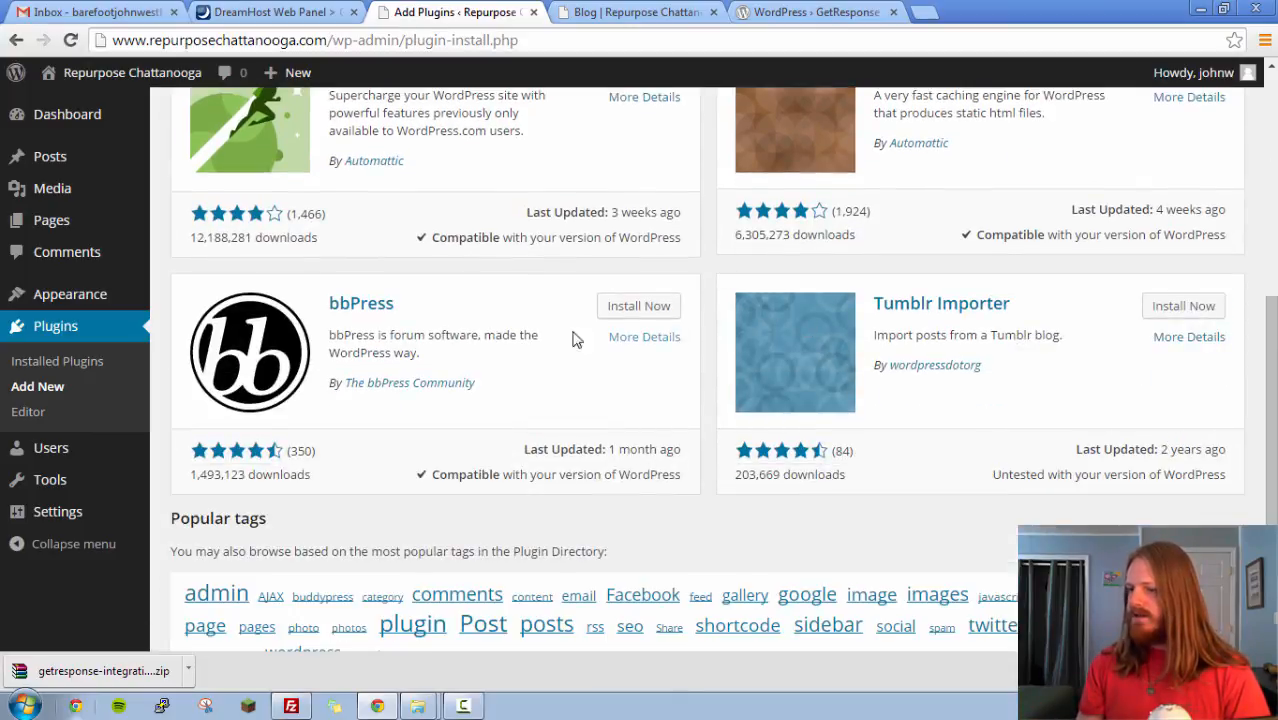
scroll(732, 385, "up", 1)
scroll(808, 405, "up", 1)
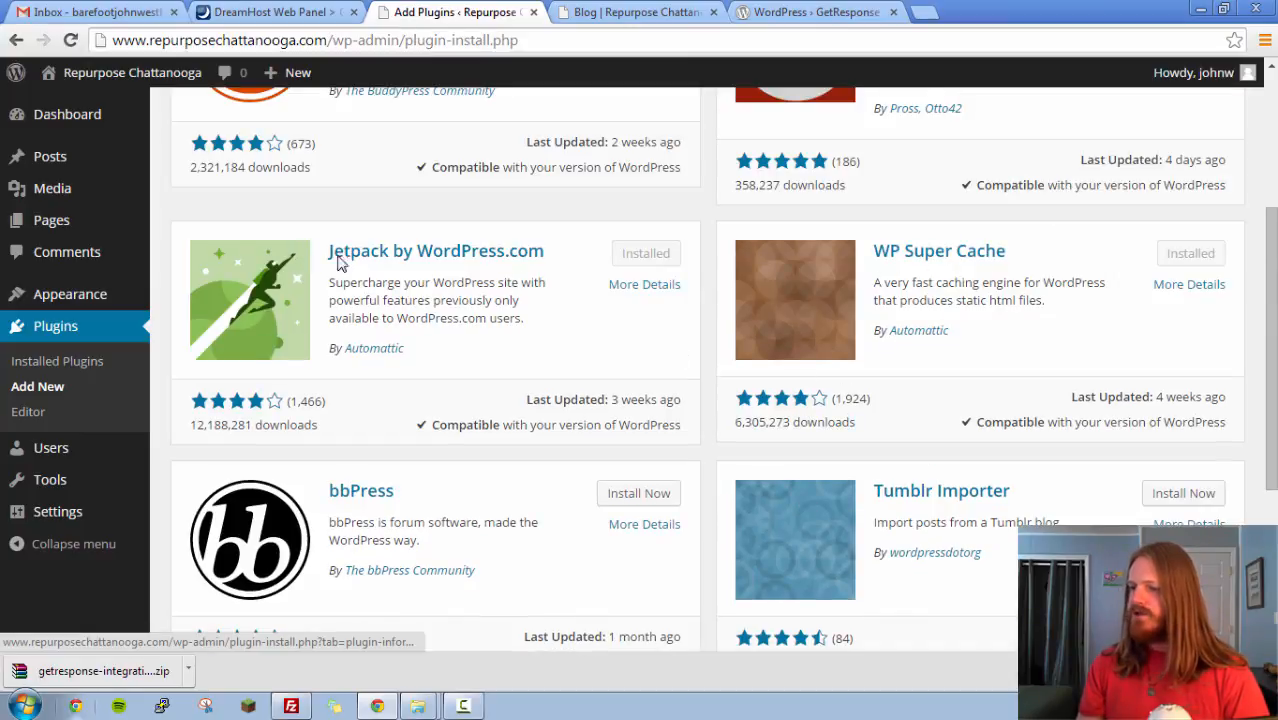
scroll(815, 307, "down", 1)
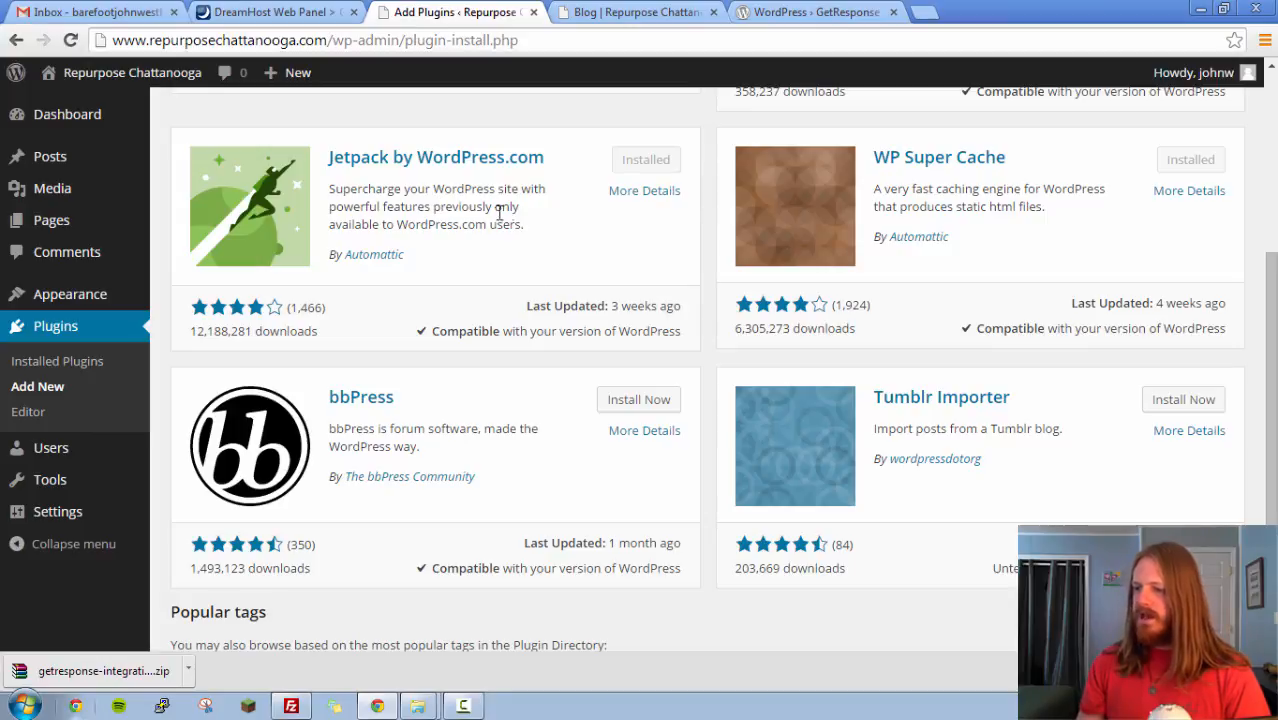
scroll(830, 325, "down", 2)
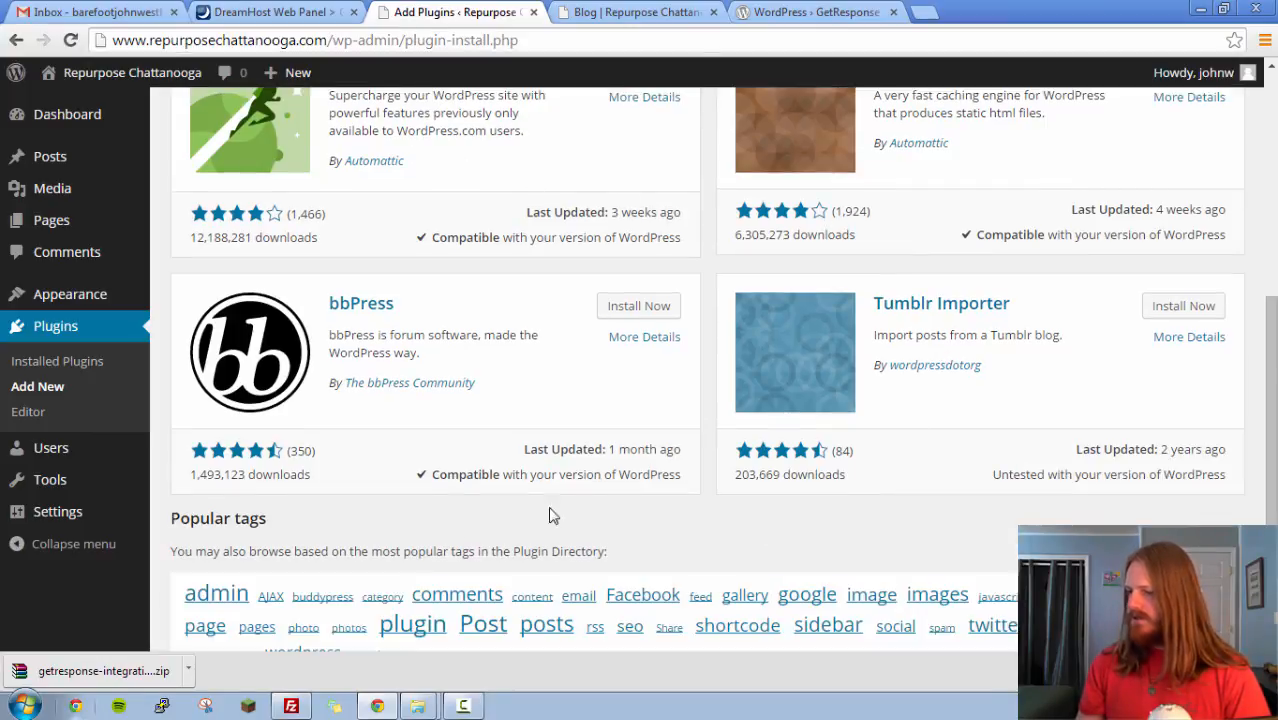
scroll(552, 516, "down", 1)
scroll(452, 538, "up", 6)
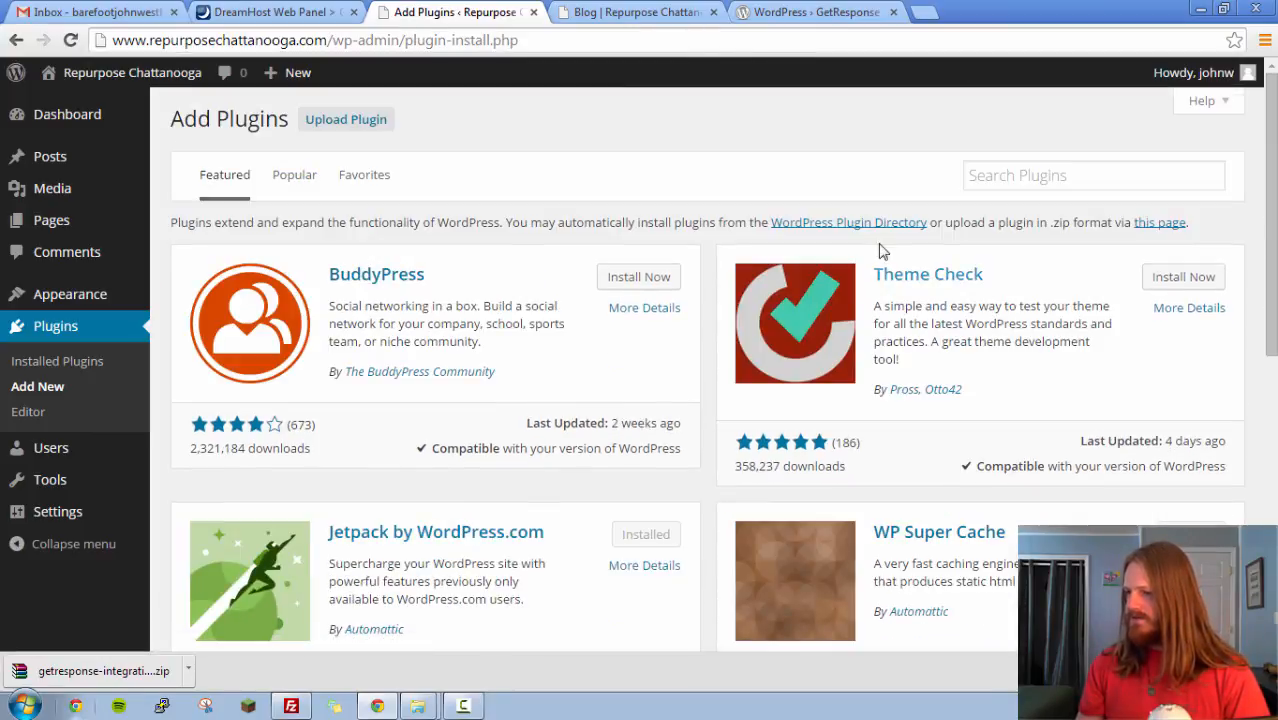
Step: Install WordPress SEO by Yoast from the popular plugins and activate it
left_click(294, 176)
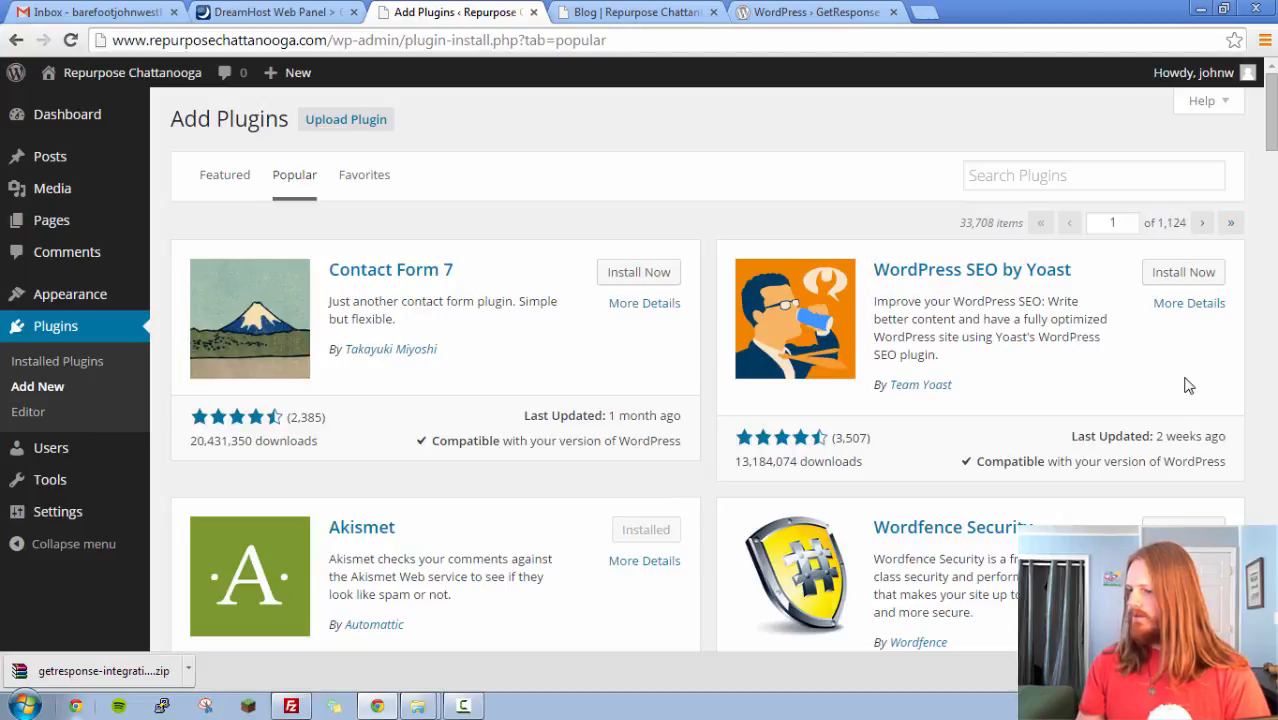
scroll(1188, 386, "down", 1)
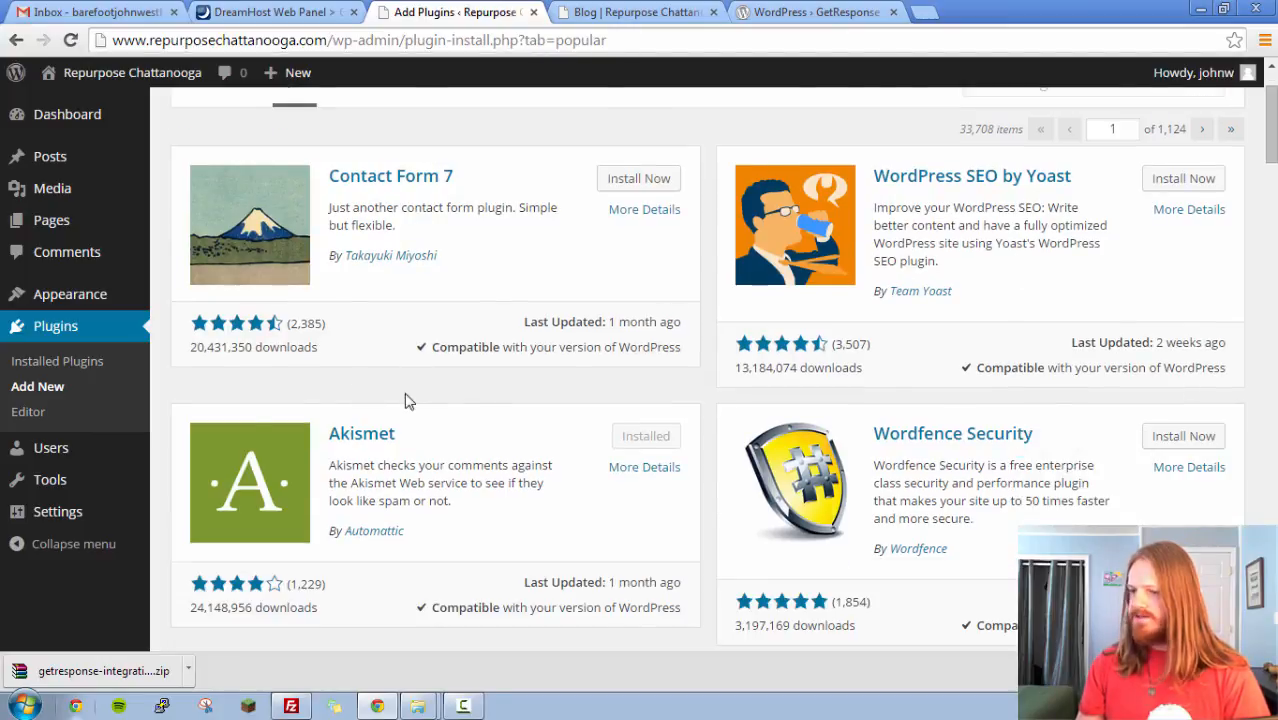
scroll(408, 400, "down", 2)
scroll(420, 387, "up", 3)
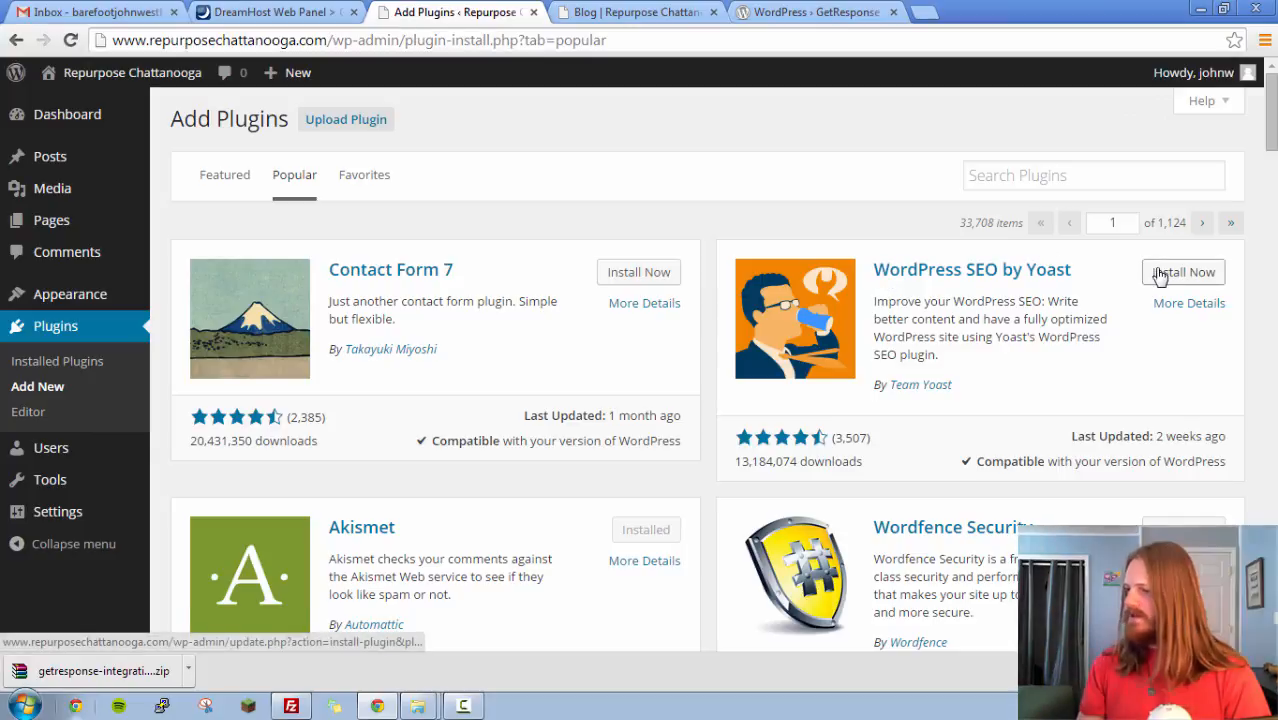
left_click(1200, 276)
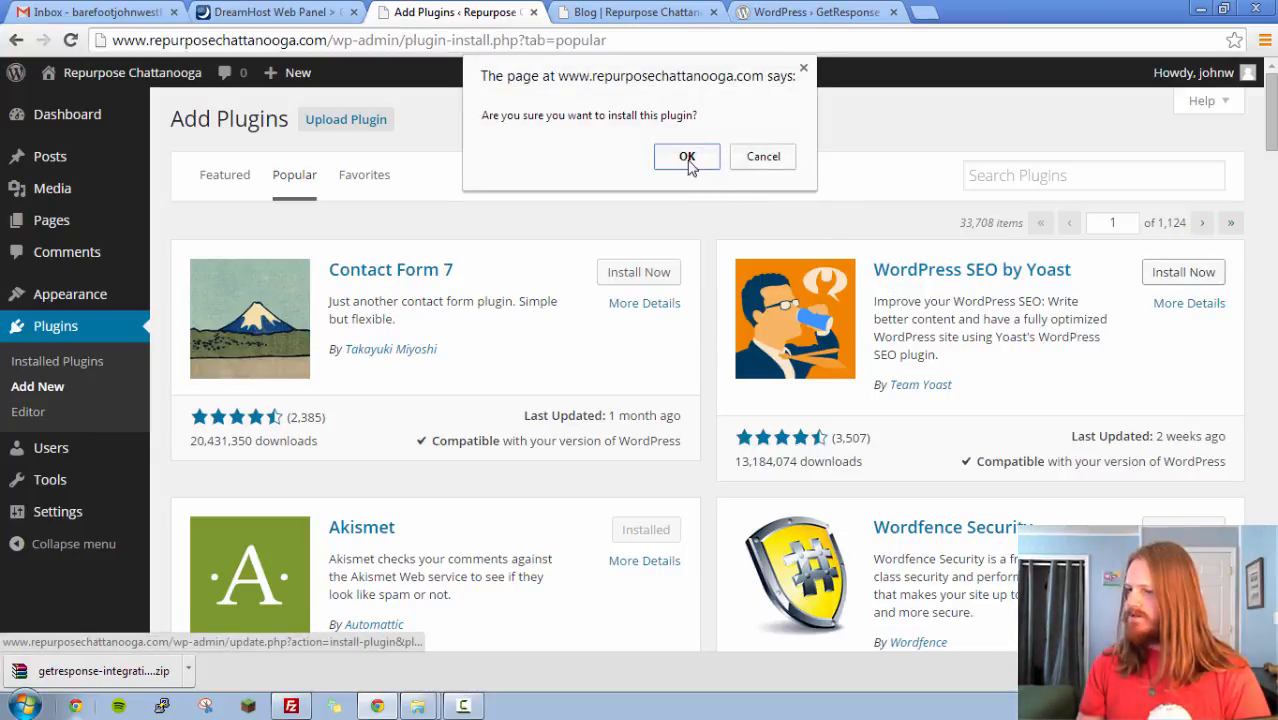
left_click(686, 157)
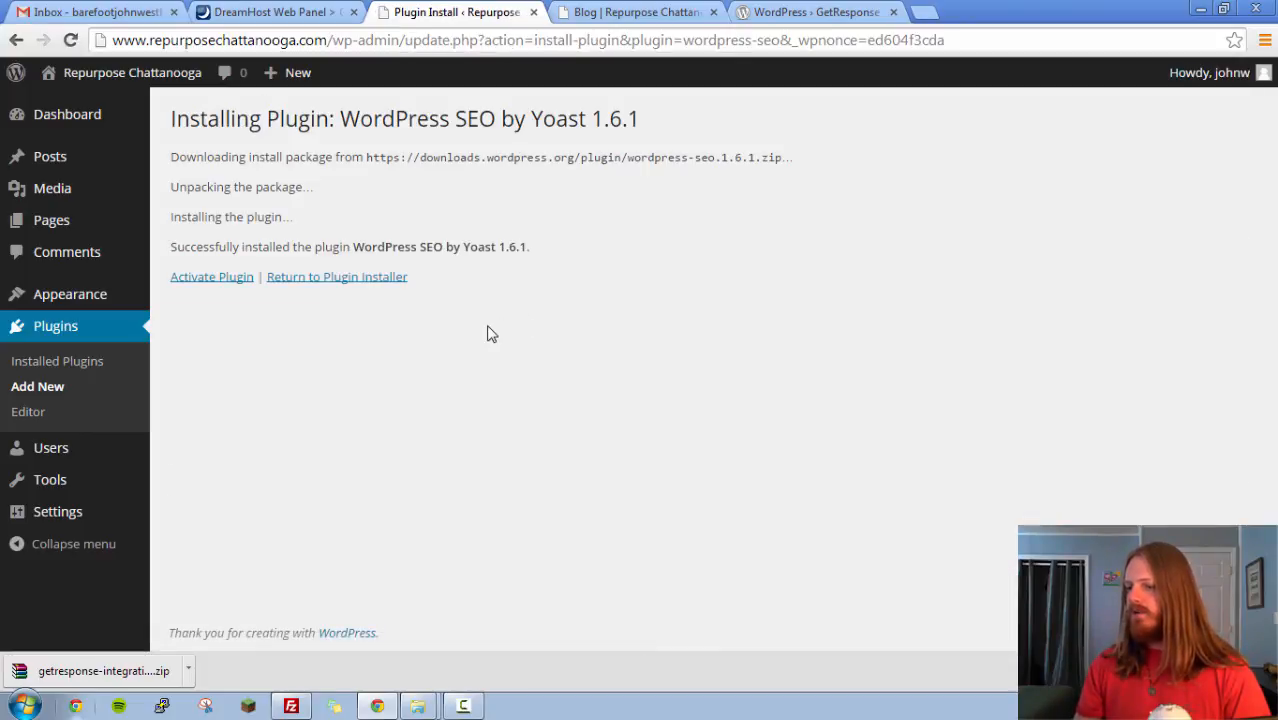
left_click(224, 281)
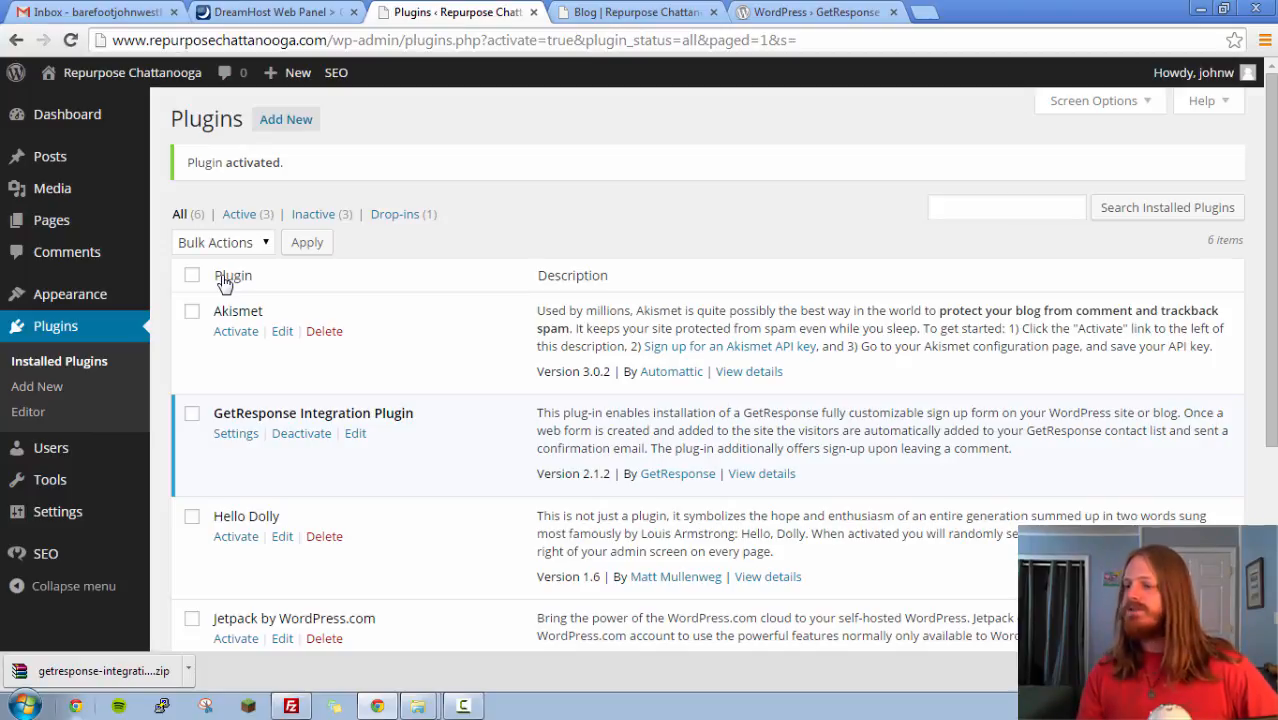
Step: Open the WordPress SEO plugin's general settings and examine its tracking, security and Webmaster Tools verification options
scroll(535, 320, "down", 5)
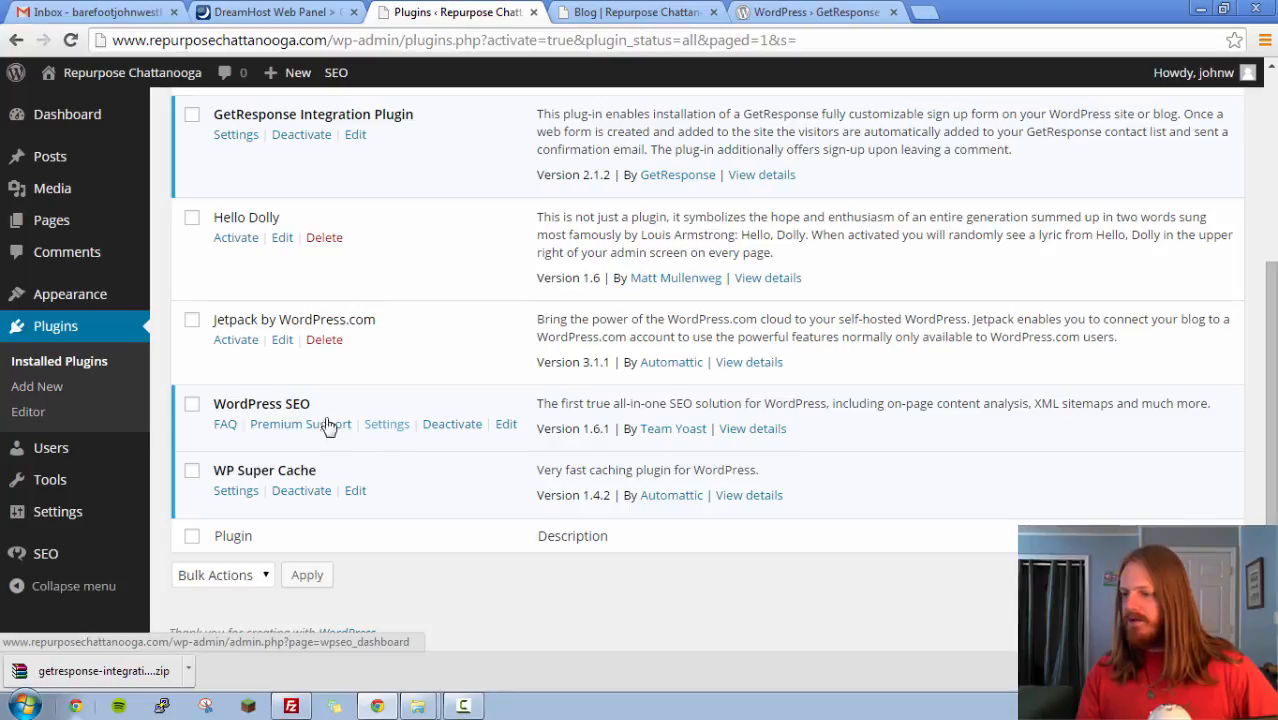
left_click(388, 430)
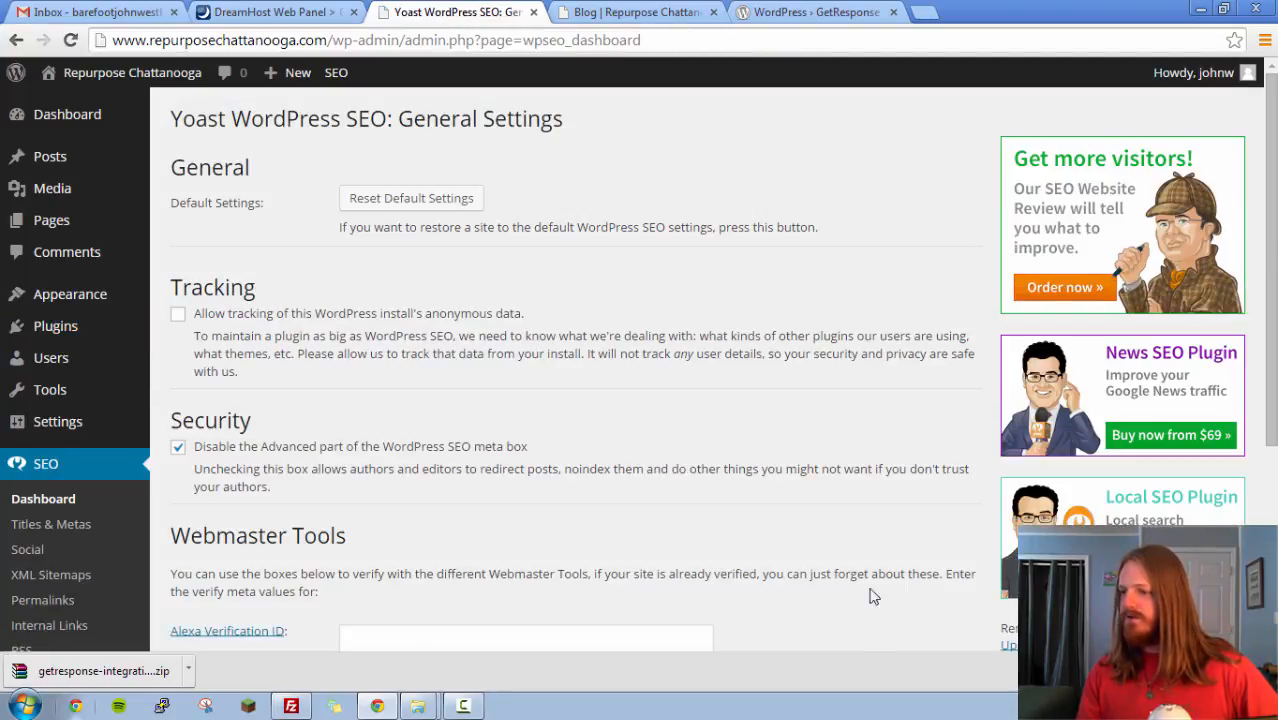
scroll(413, 470, "down", 3)
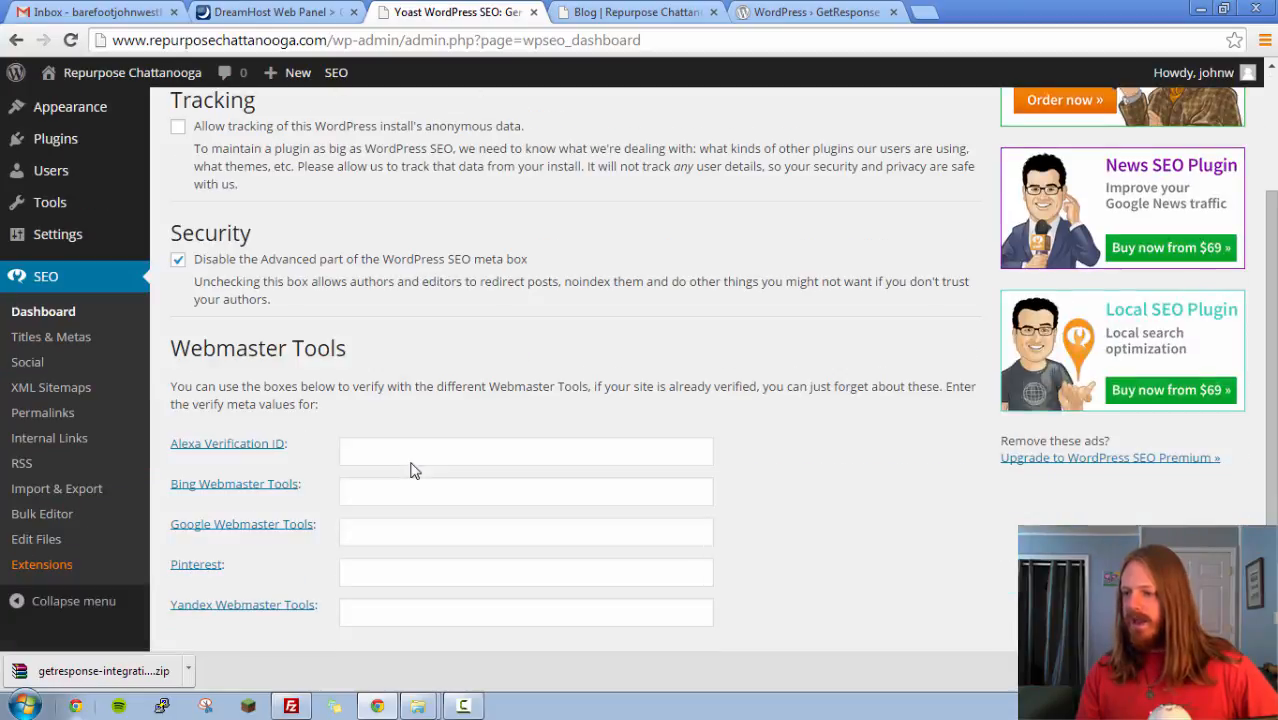
scroll(423, 454, "down", 2)
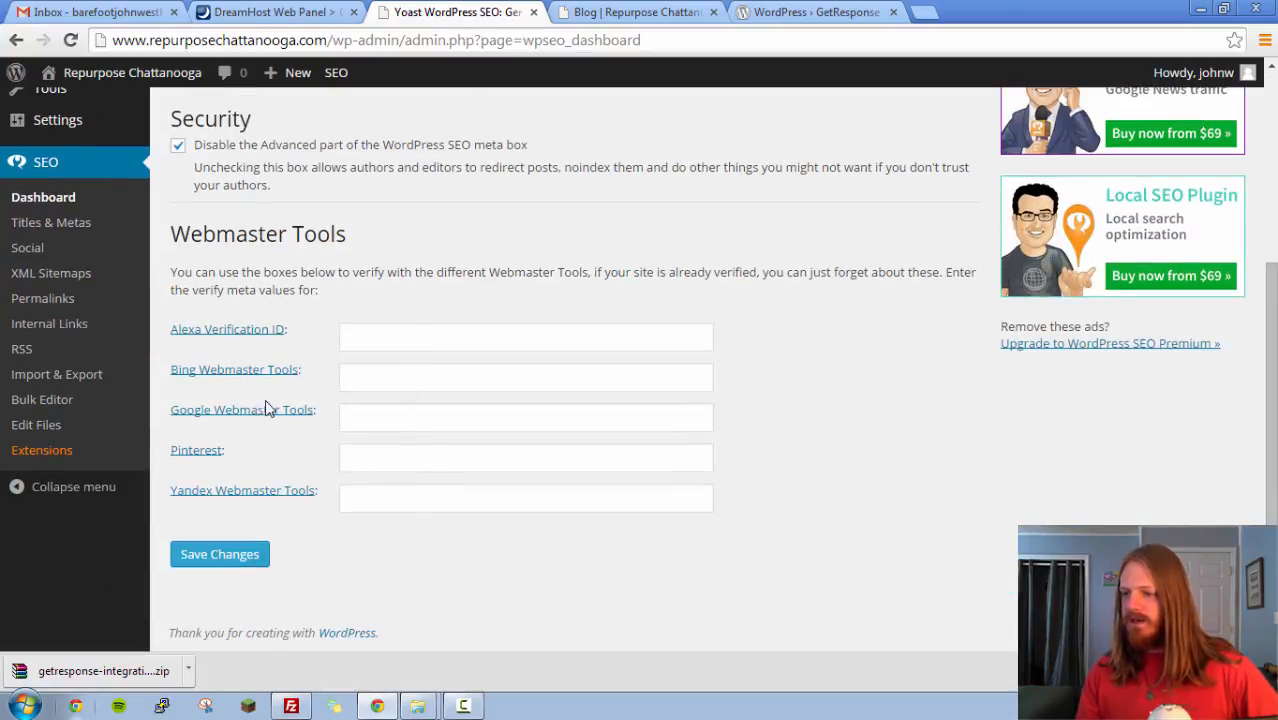
left_click(409, 424)
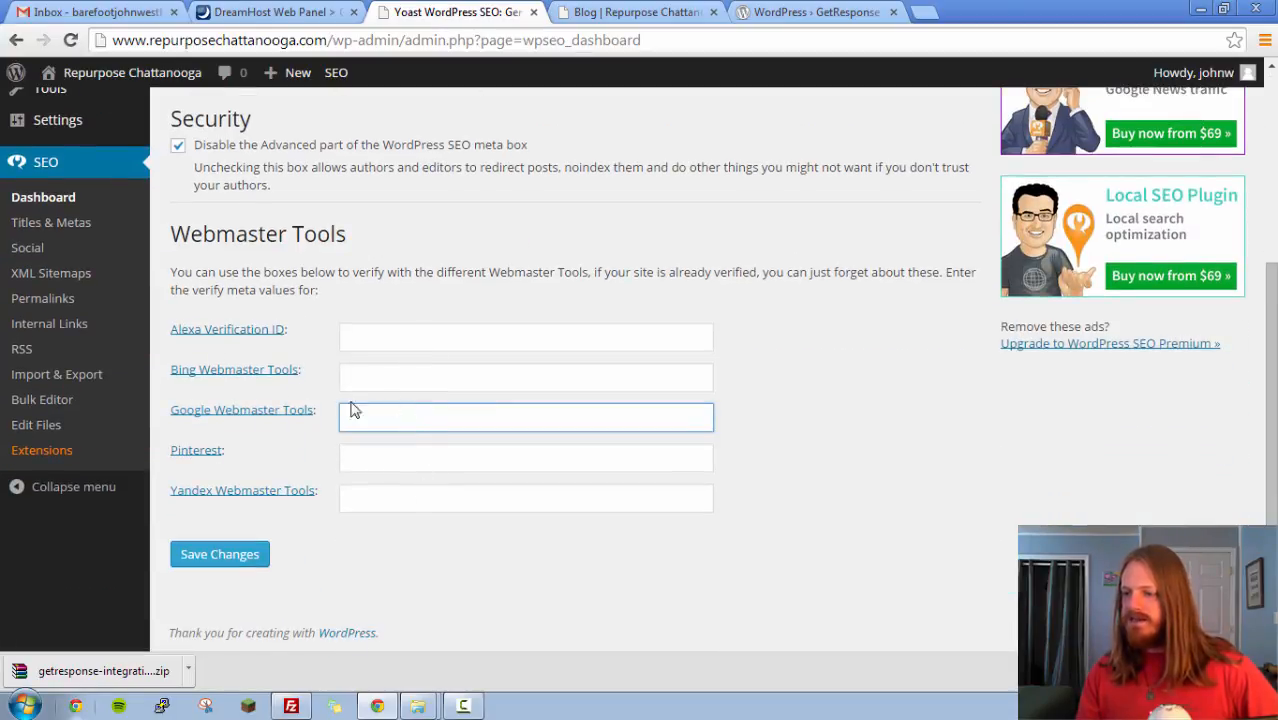
left_click(362, 340)
left_click(382, 376)
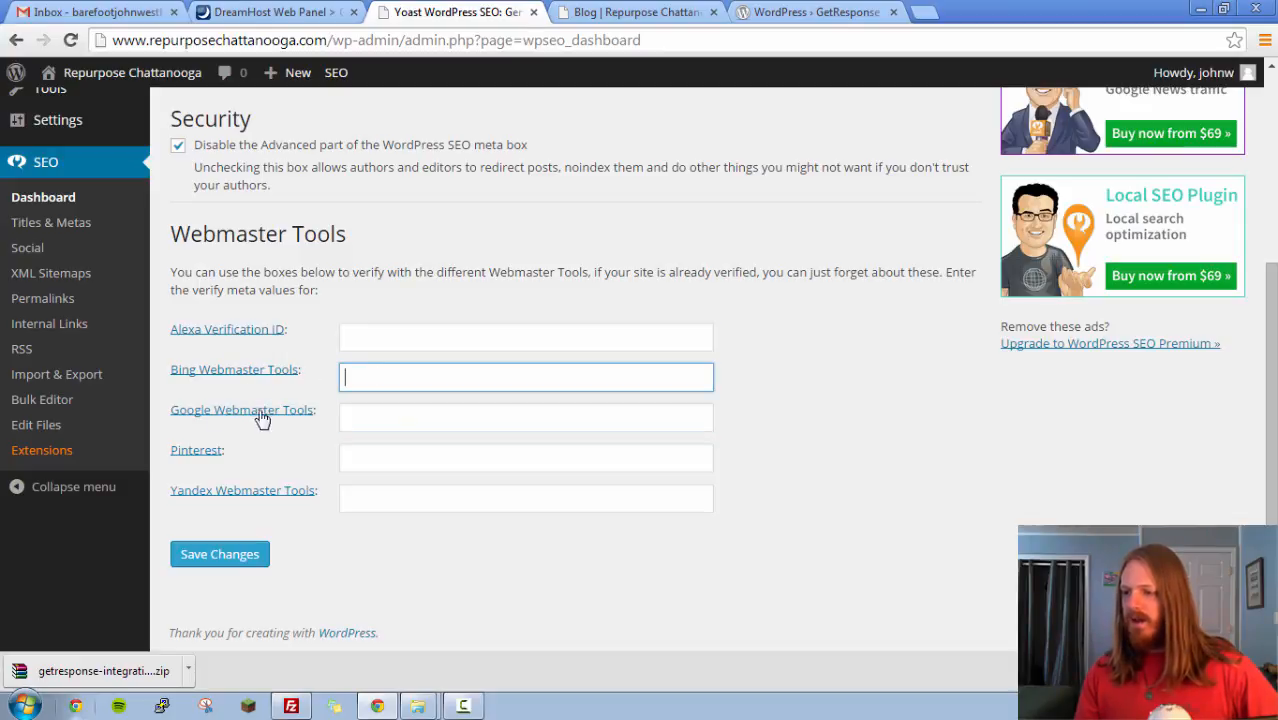
left_click(385, 422)
left_click(414, 460)
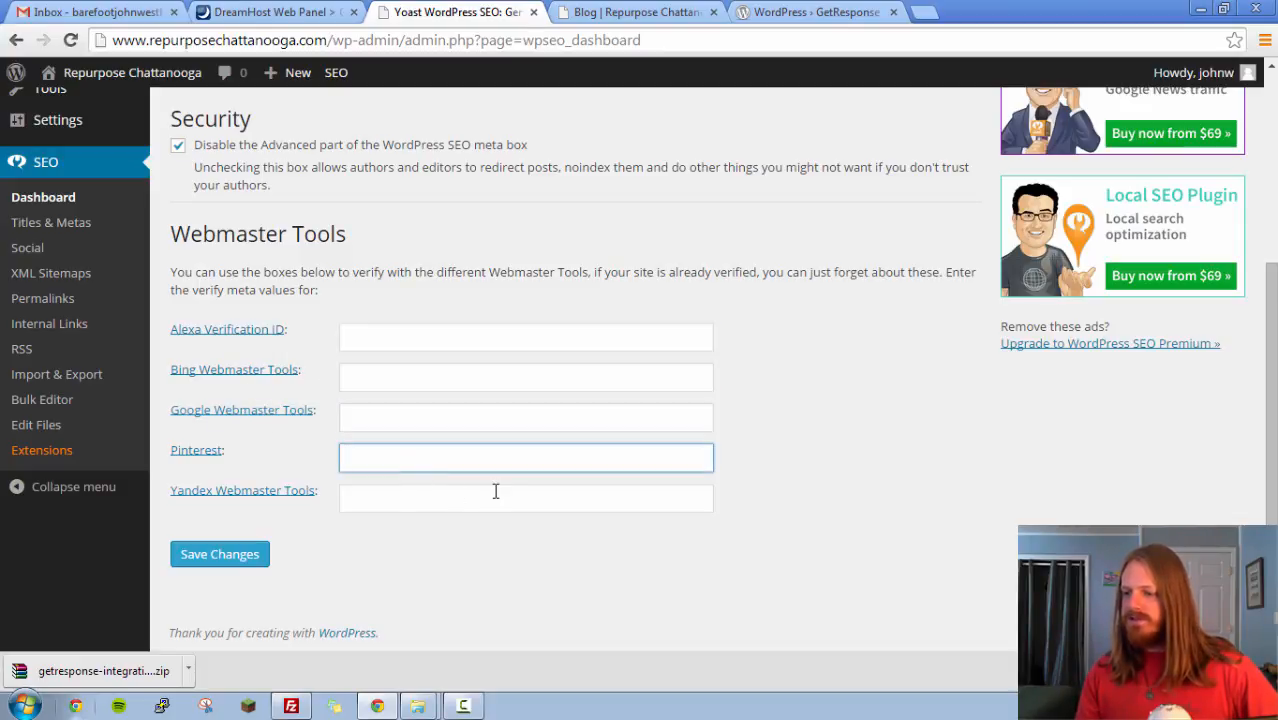
scroll(866, 557, "up", 3)
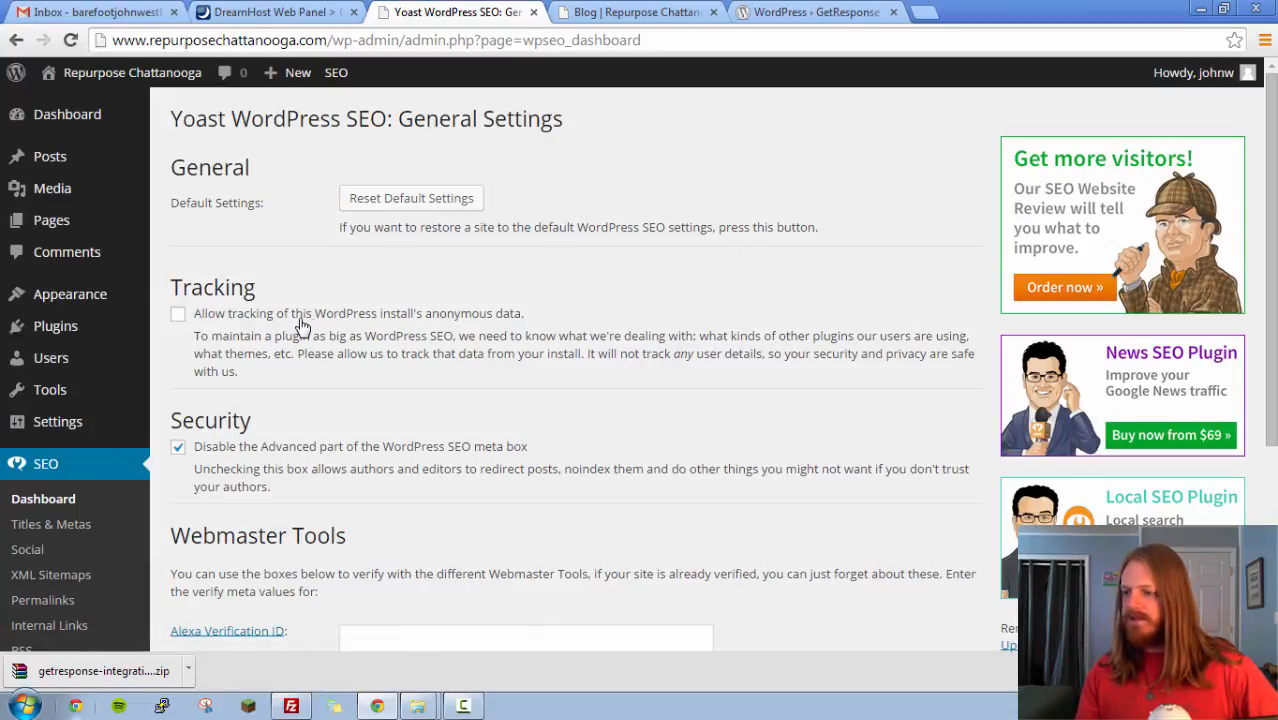
scroll(646, 397, "down", 3)
scroll(727, 411, "up", 1)
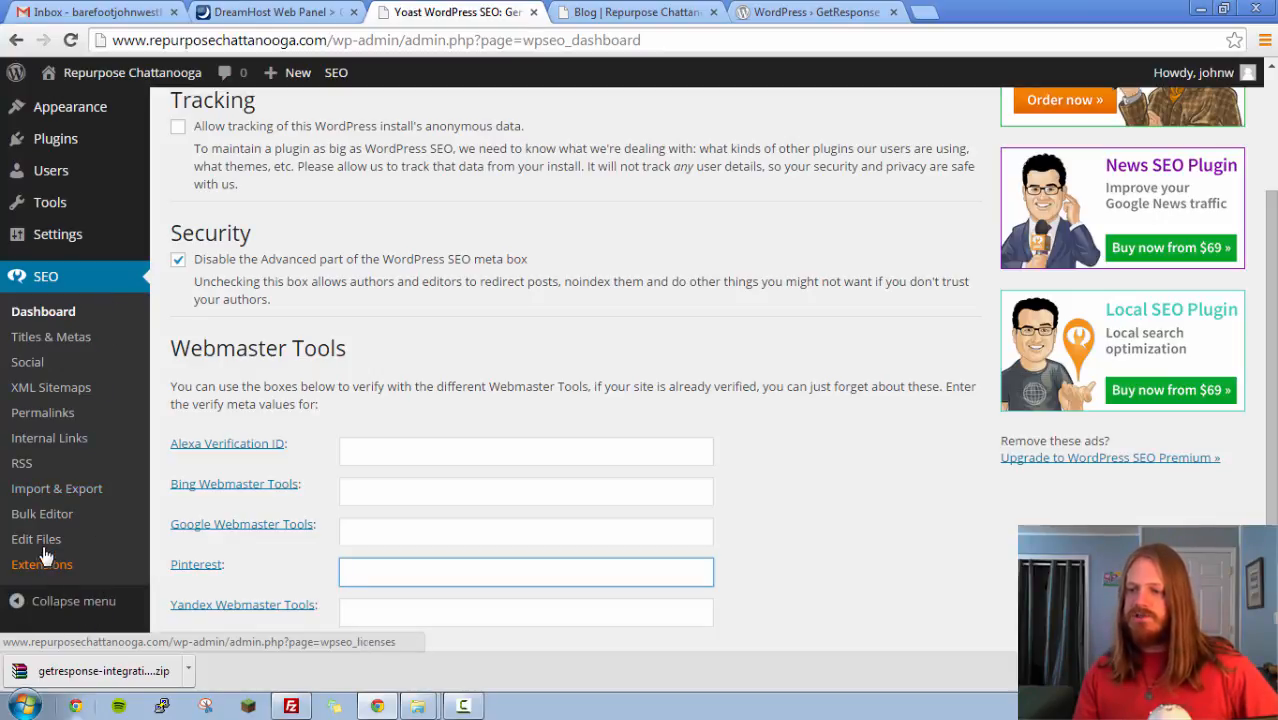
Step: Review the WordPress SEO plugin's Titles & Metas and Social settings, and open its XML Sitemaps settings
left_click(45, 336)
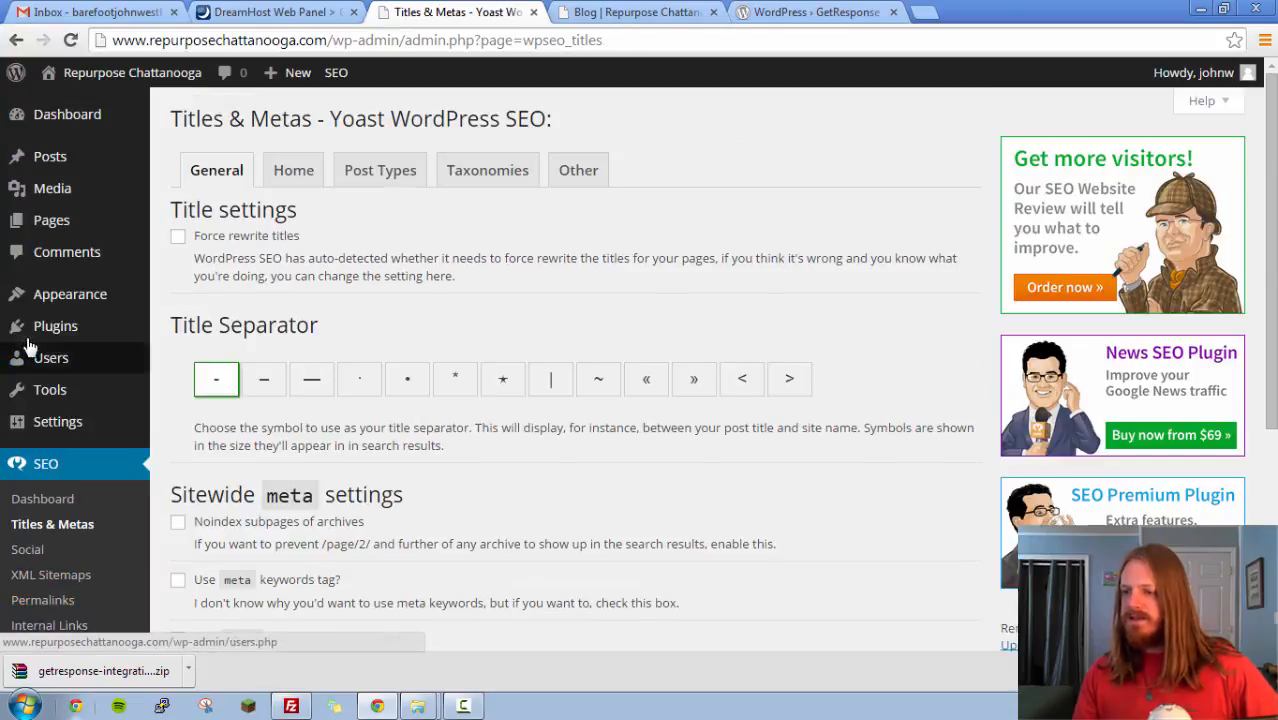
scroll(632, 497, "down", 1)
scroll(632, 497, "down", 1)
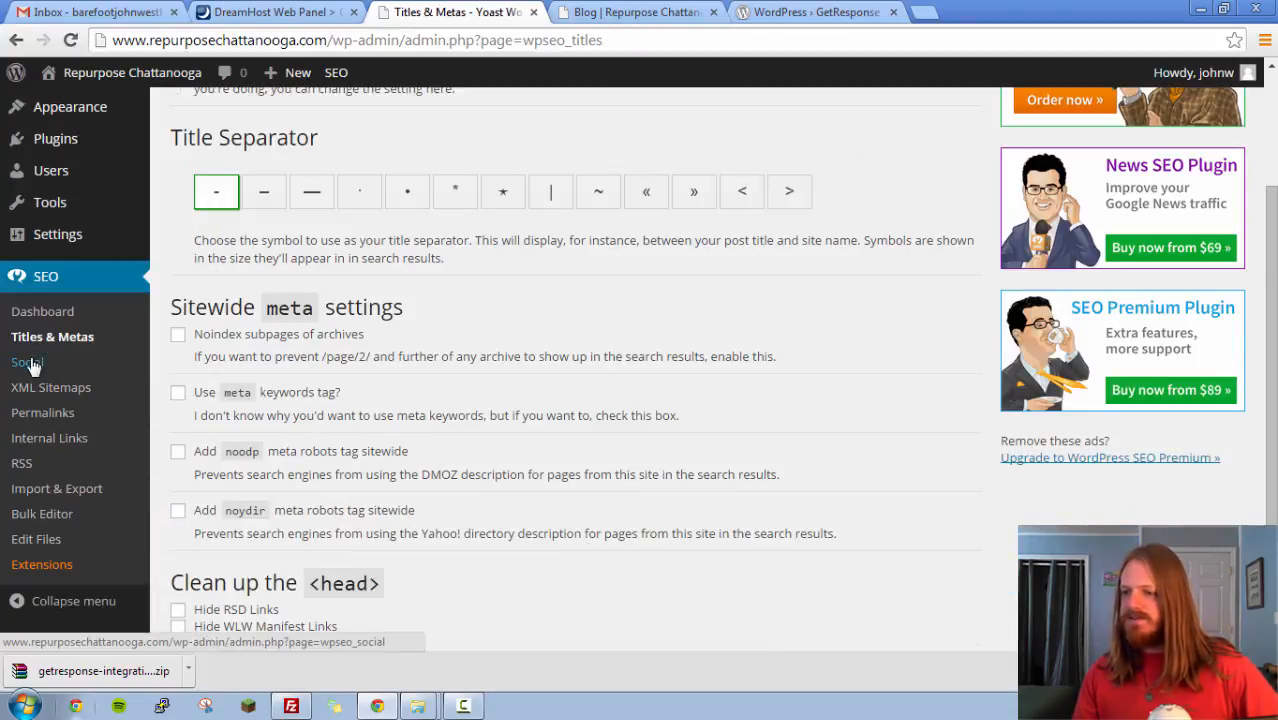
left_click(30, 364)
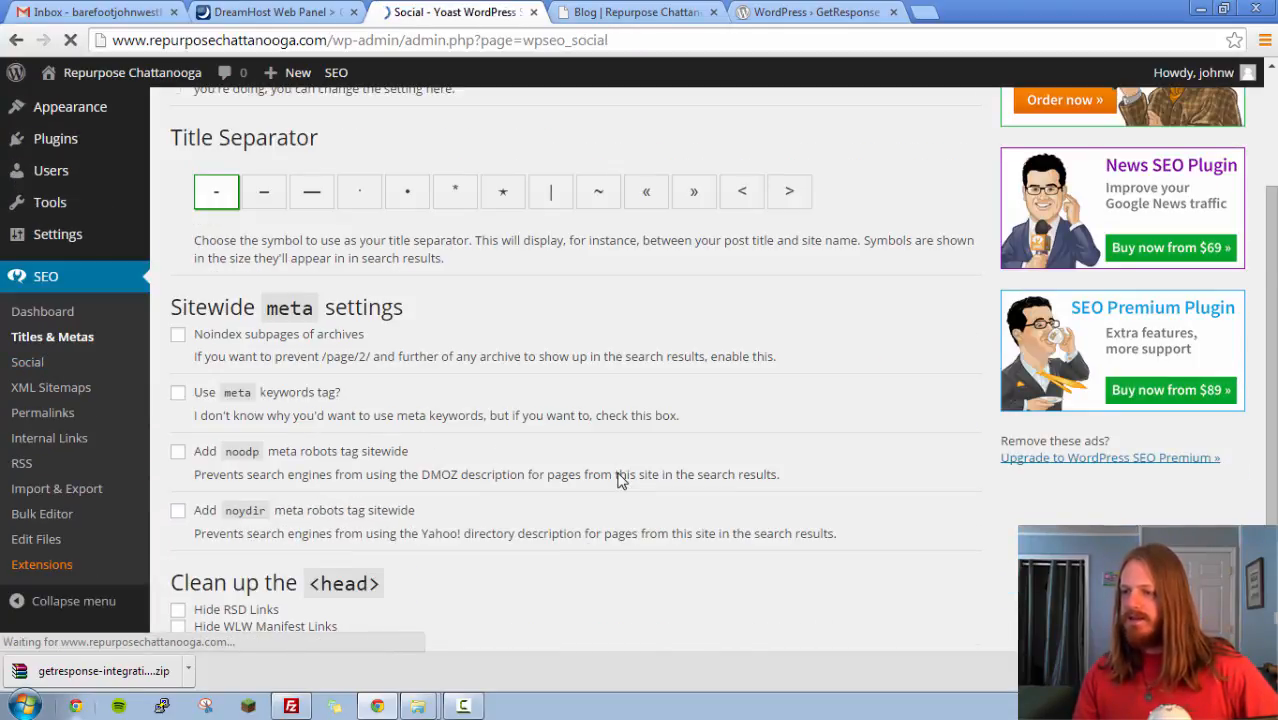
scroll(616, 476, "down", 2)
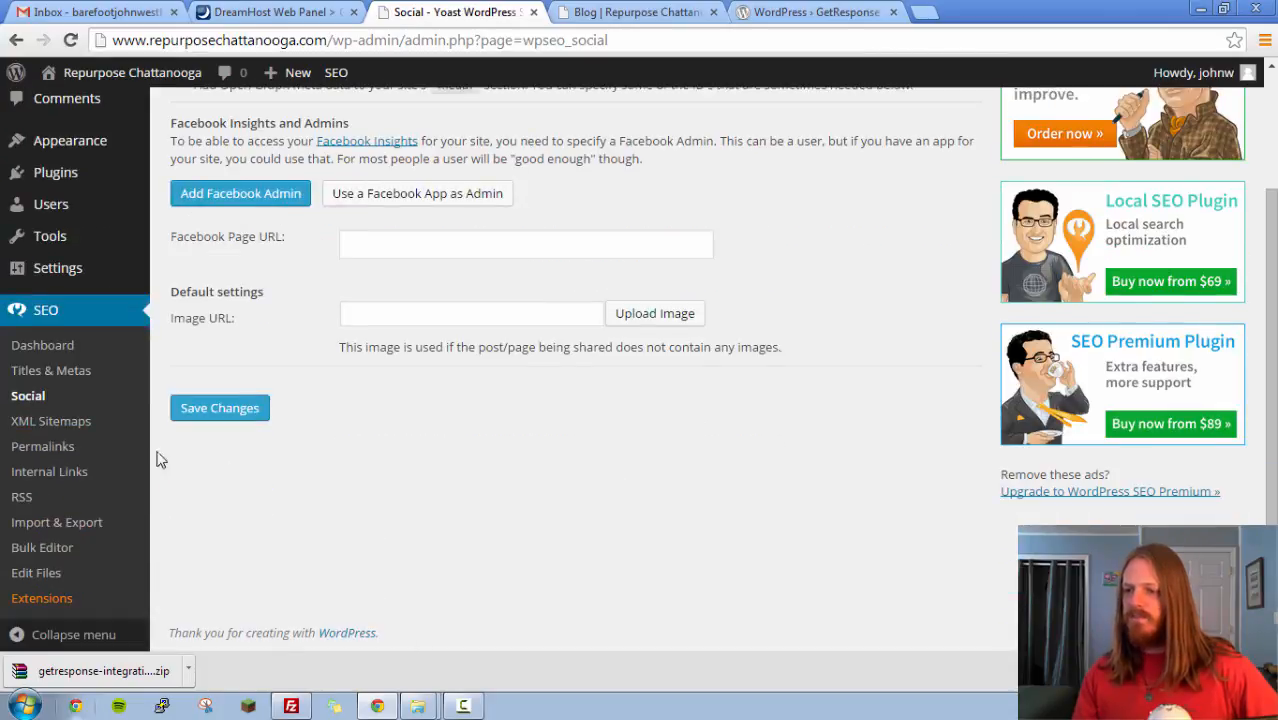
left_click(50, 423)
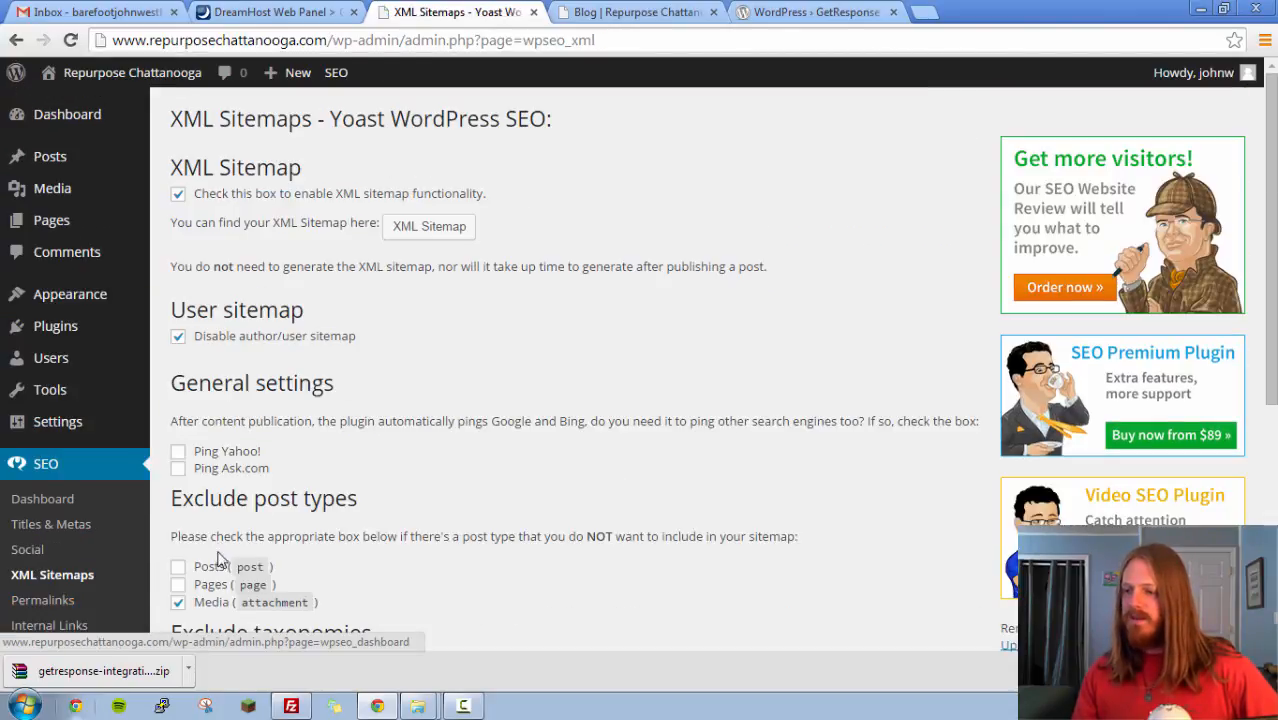